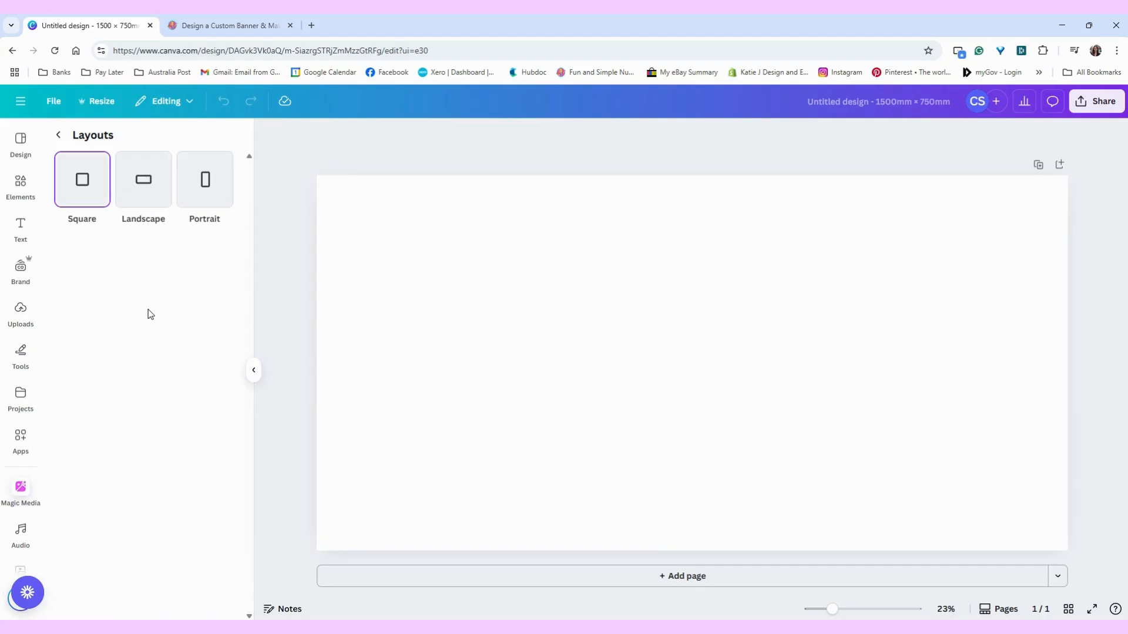
Set the image layout to Landscape and generate images from the rainbow, clouds and pink stars prompt
click(141, 184)
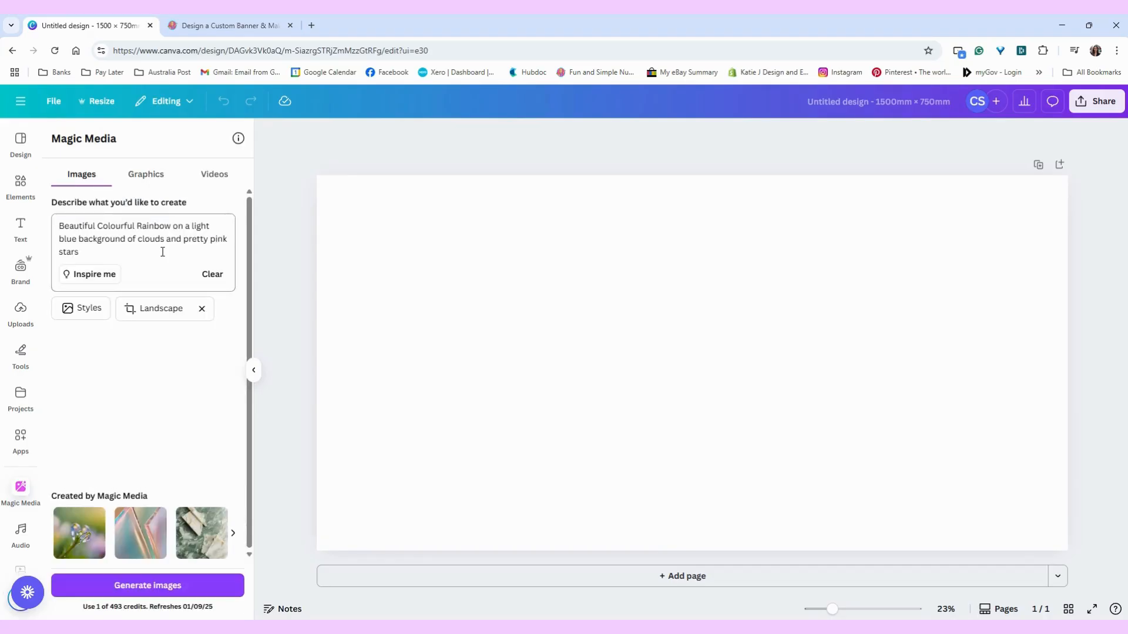
click(148, 585)
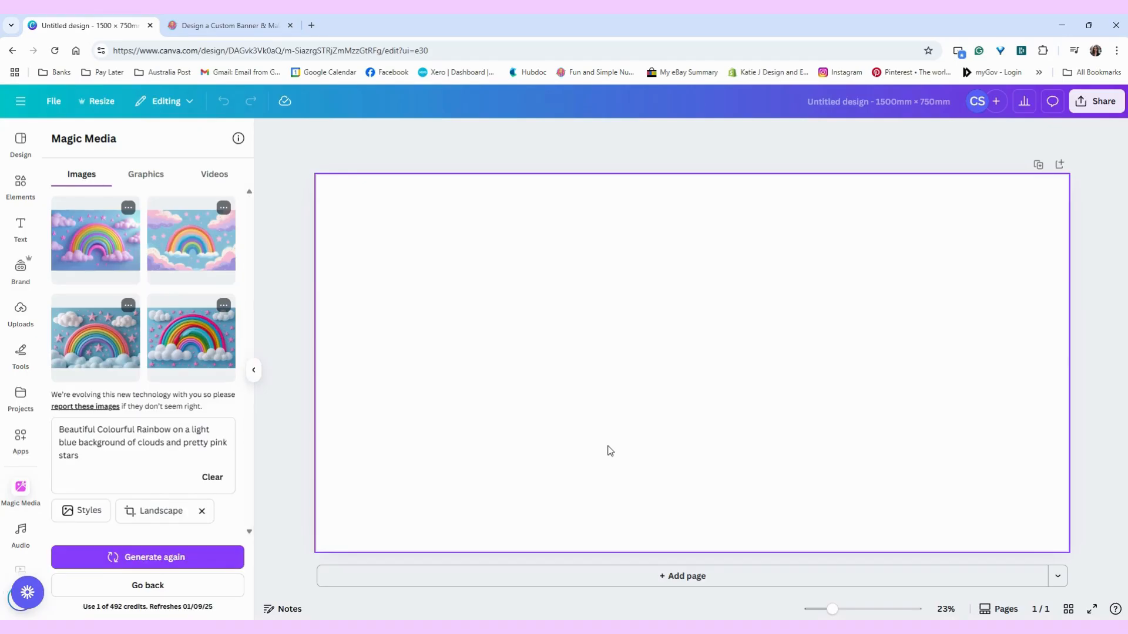
Place the generated pastel rainbow with flat pink and lilac clouds on the page and enlarge it to full page height
click(191, 253)
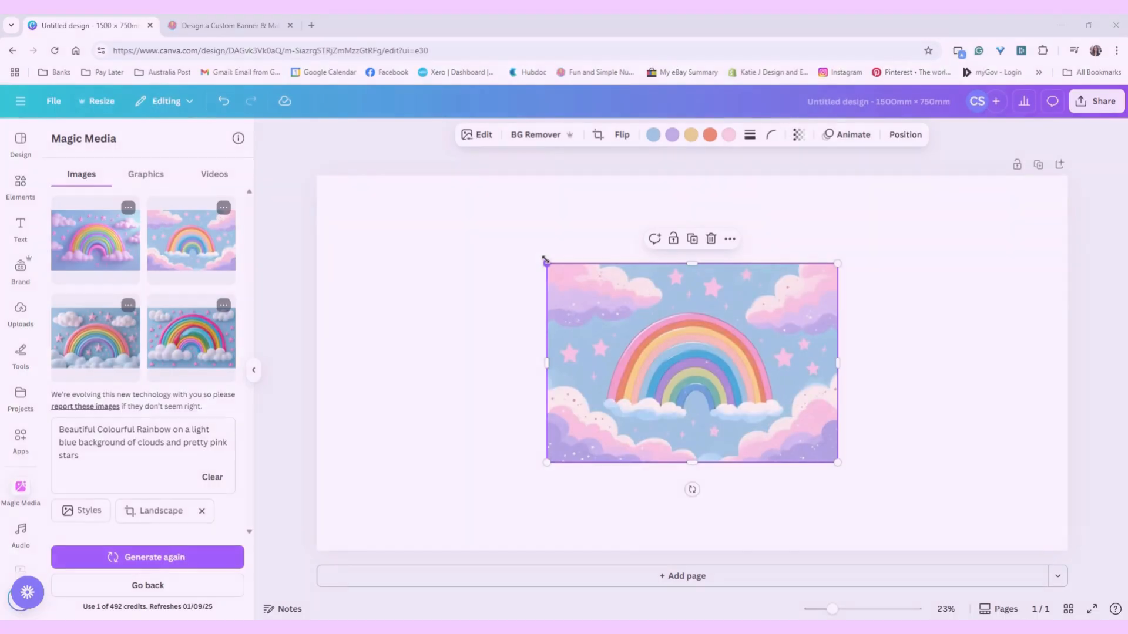
drag(546, 264, 419, 175)
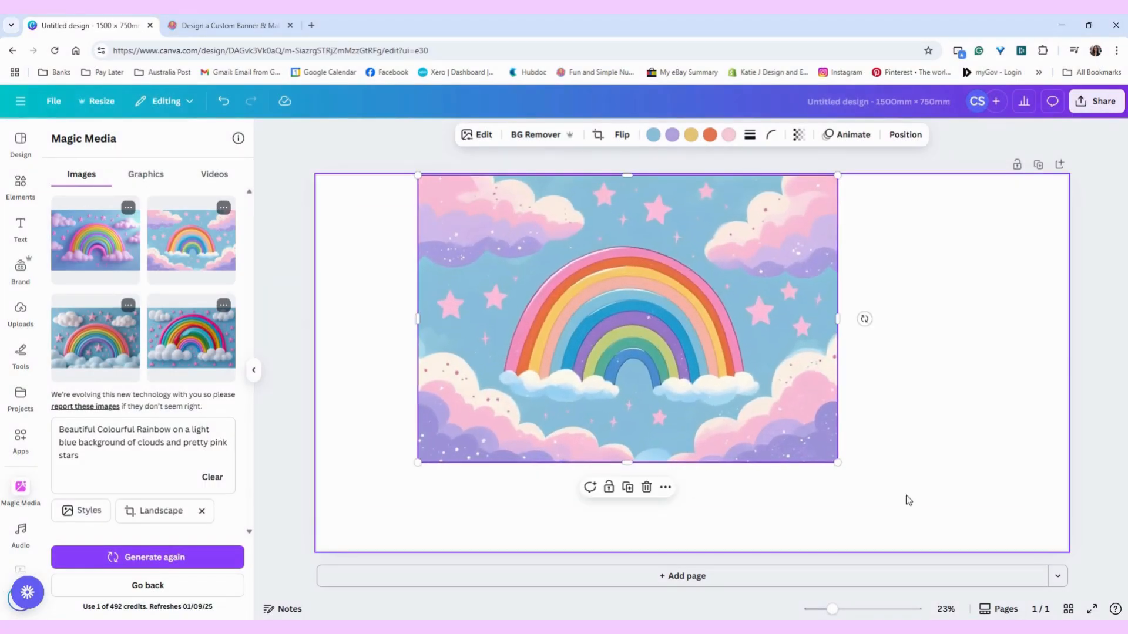
drag(838, 463, 966, 547)
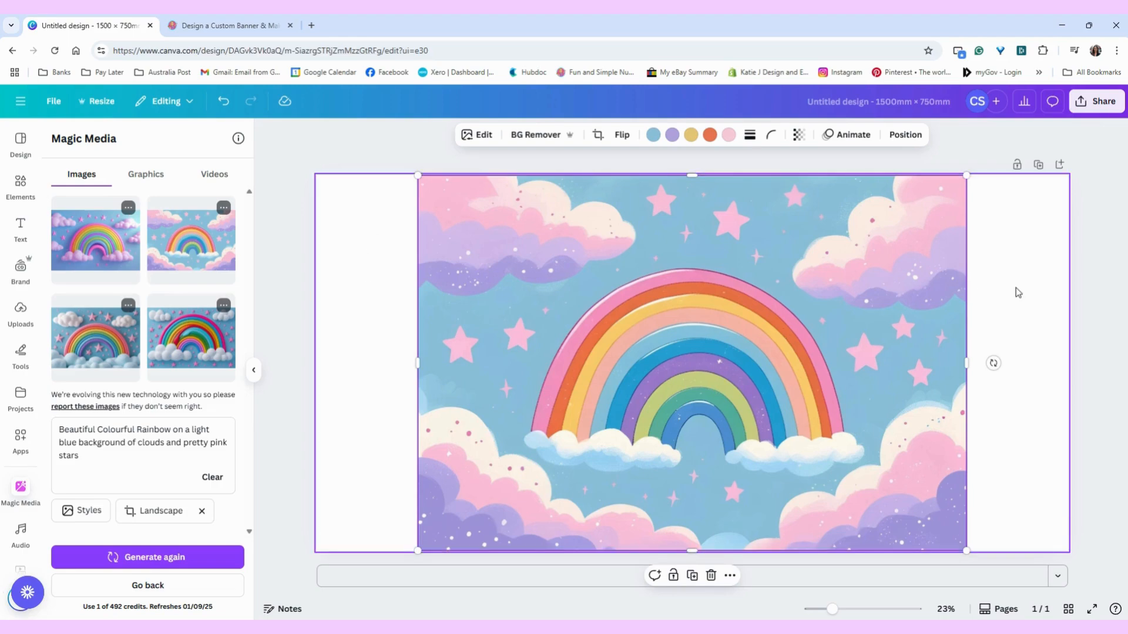
Expand the rainbow image with the Whole Page size so that it fills the empty sides of the banner
double_click(607, 250)
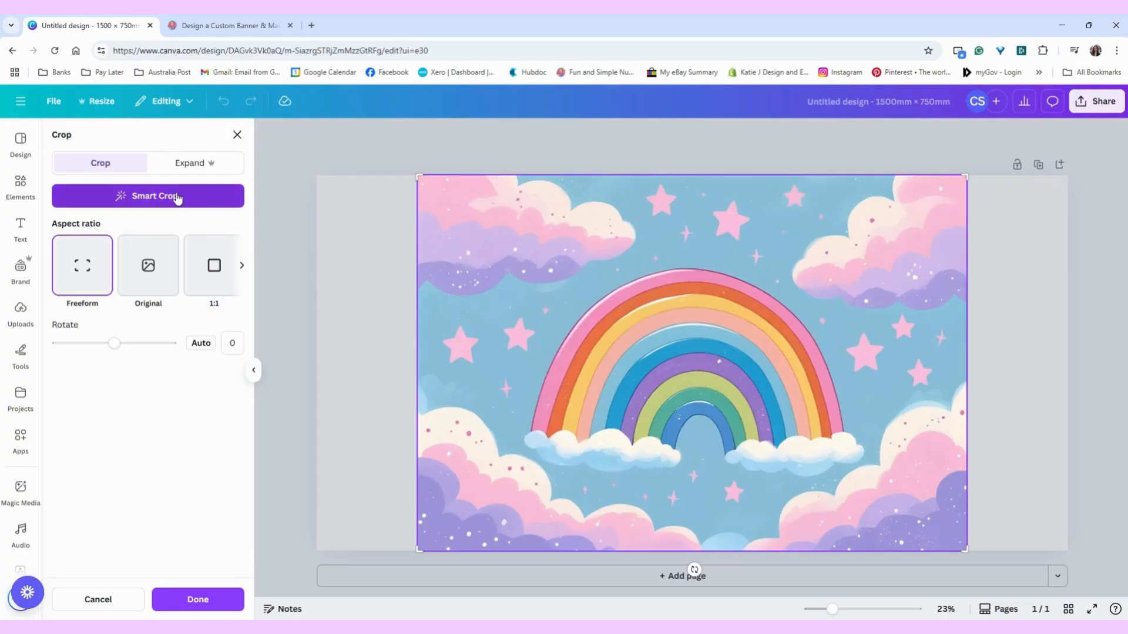
click(179, 165)
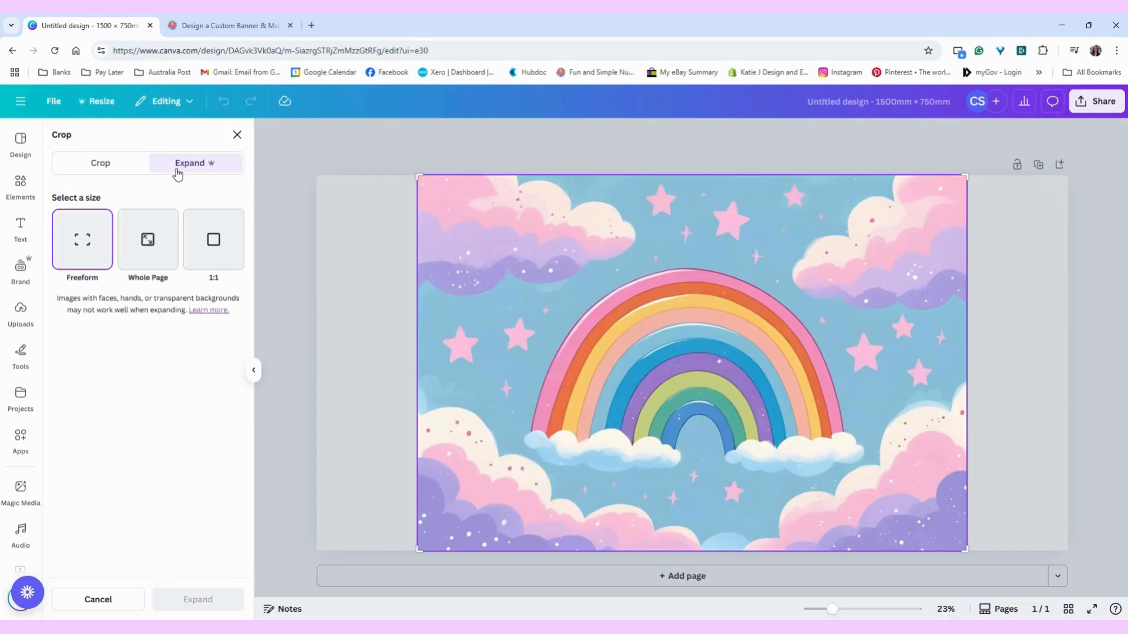
click(145, 250)
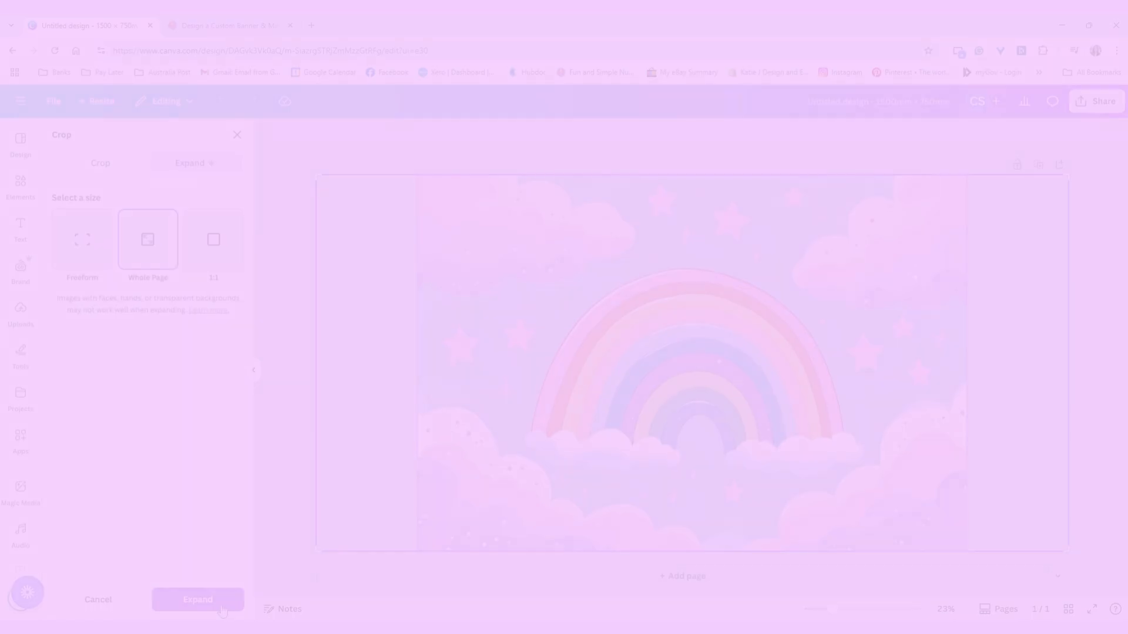
click(197, 599)
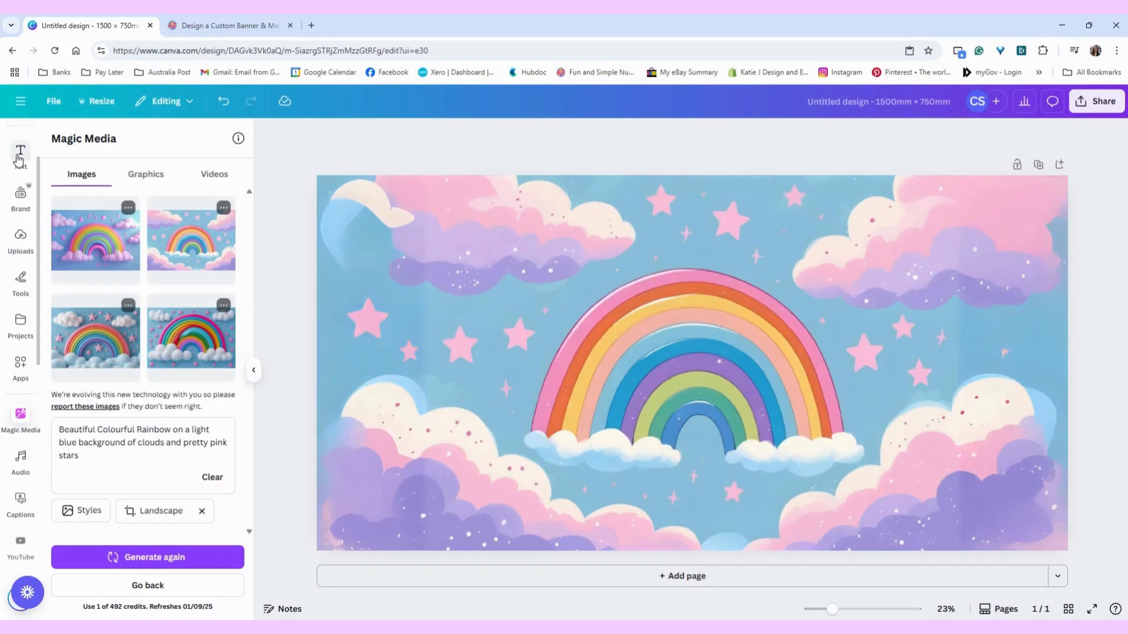
Enter "Happy 6th Birthday" followed by the child's first name and an exclamation mark as the TypeExtrude main text
click(20, 156)
scroll(162, 455, down, 12)
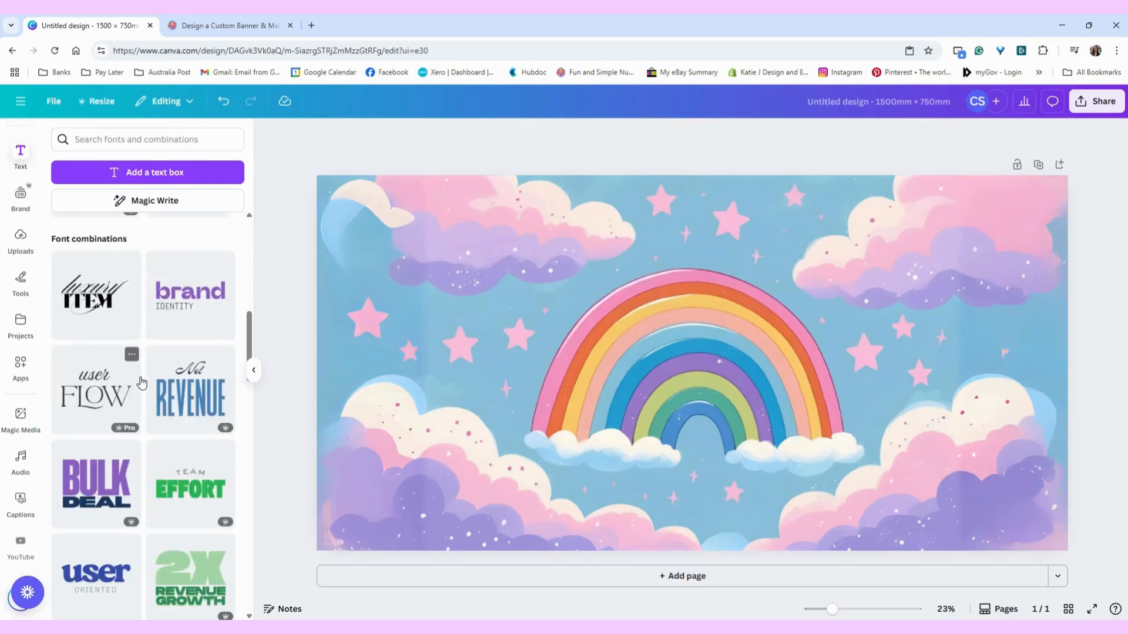
scroll(158, 453, up, 12)
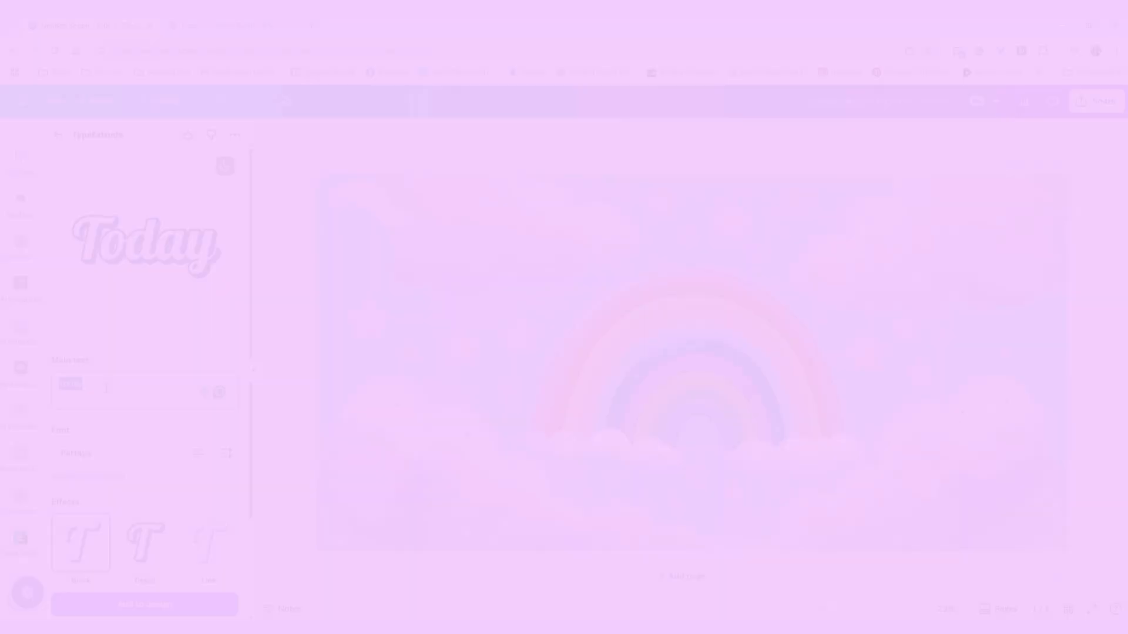
text(Happy 6th Birthday Charlie)
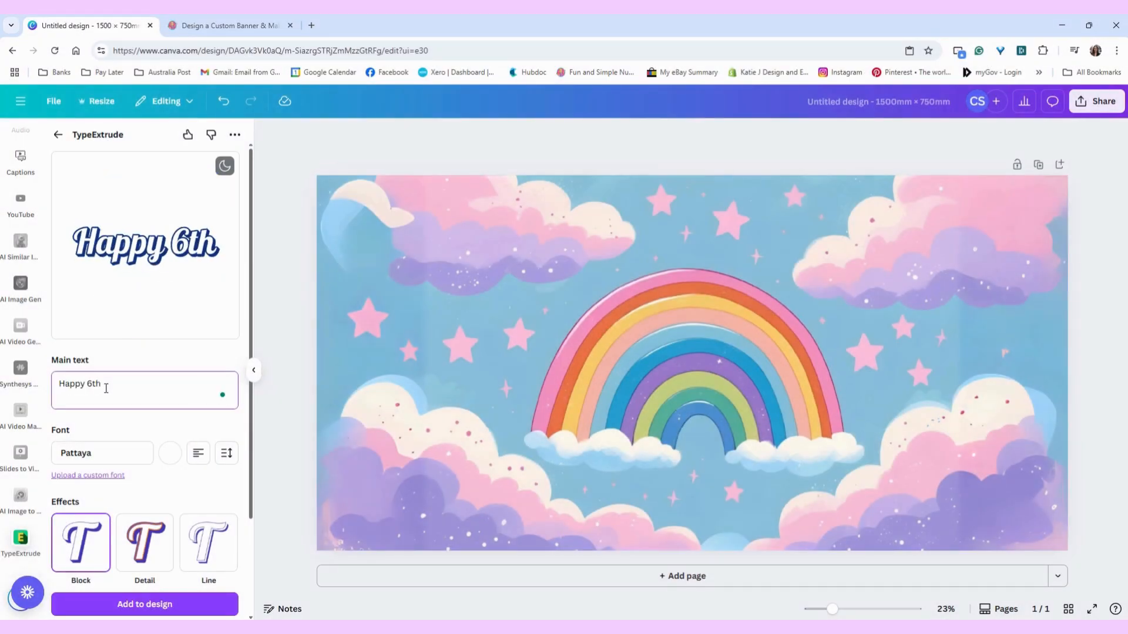
text(!)
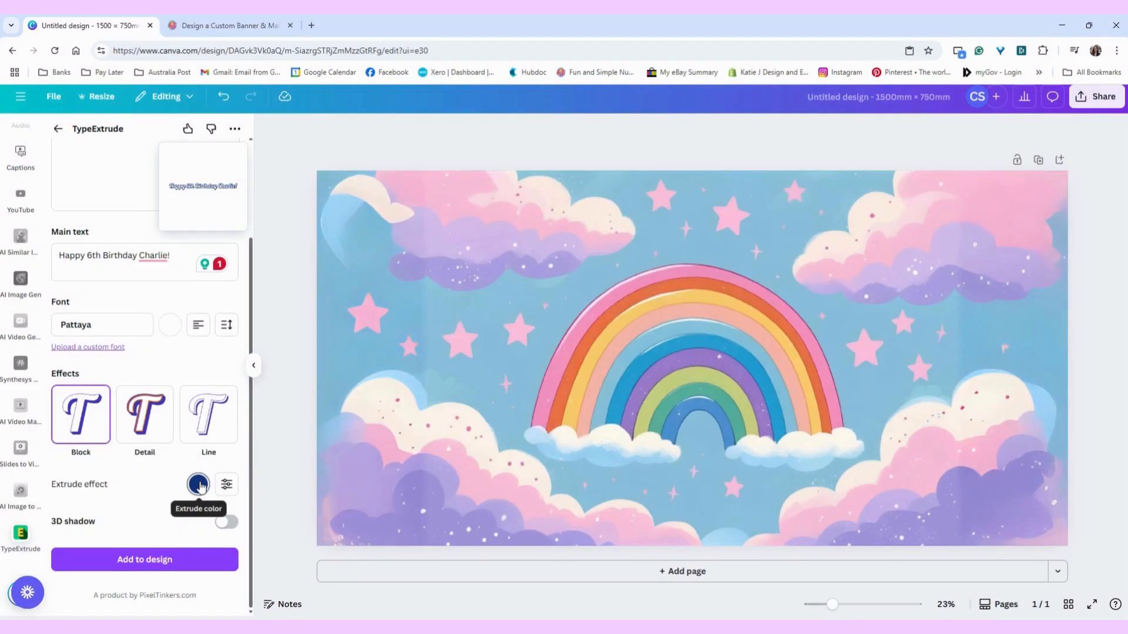
Recolour the extrude effect with a purple sampled from the background clouds and add the text to the design
click(199, 485)
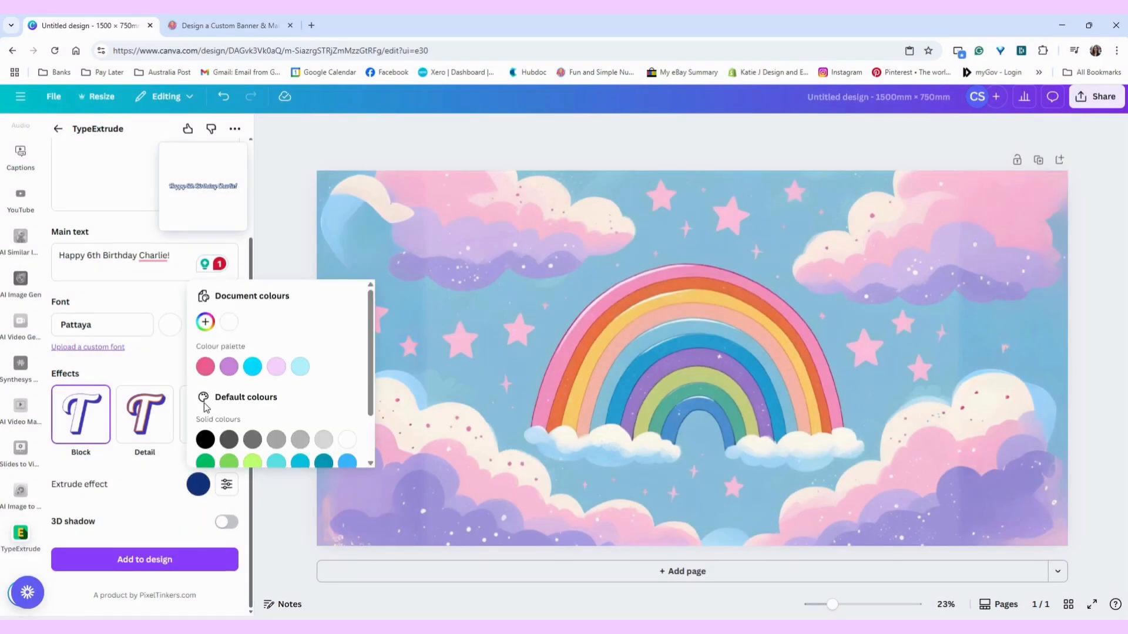
click(205, 322)
click(355, 446)
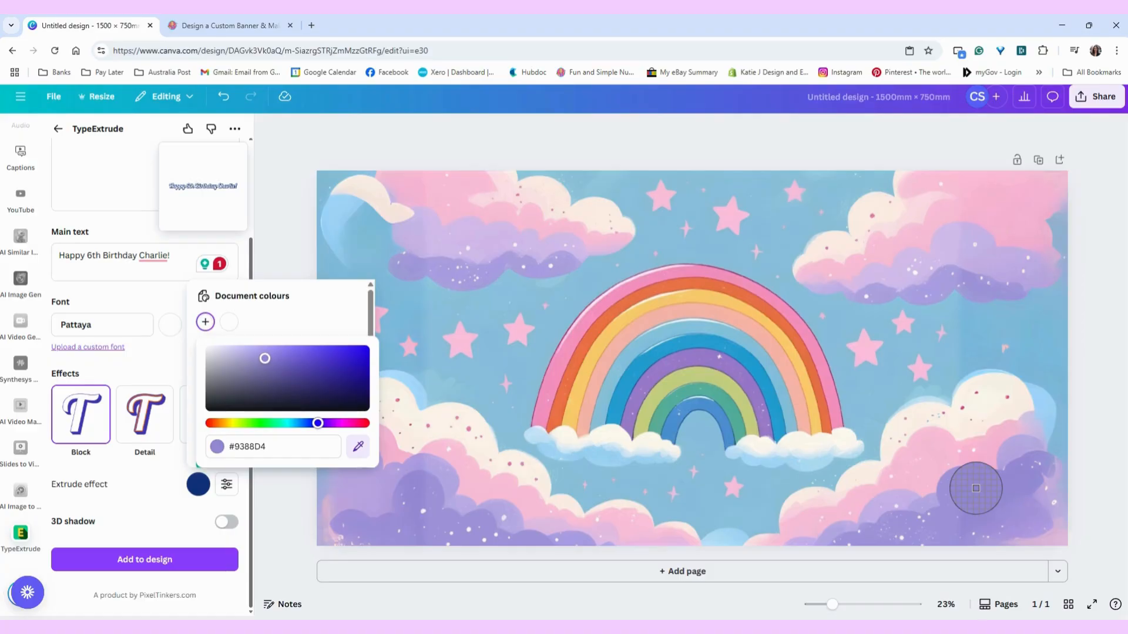
click(974, 488)
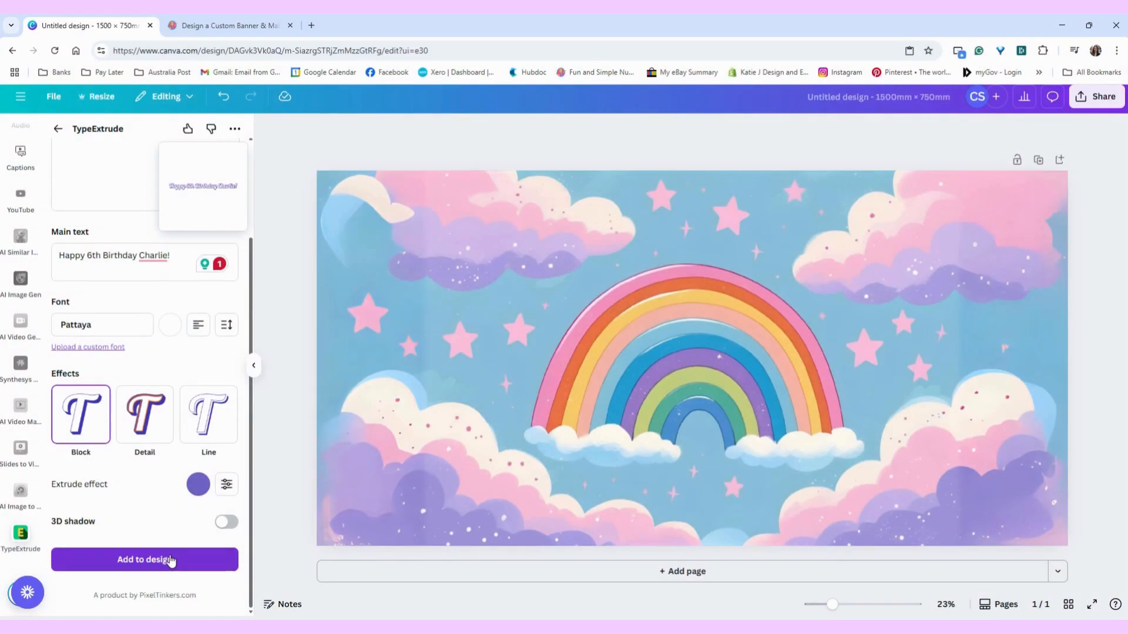
click(171, 561)
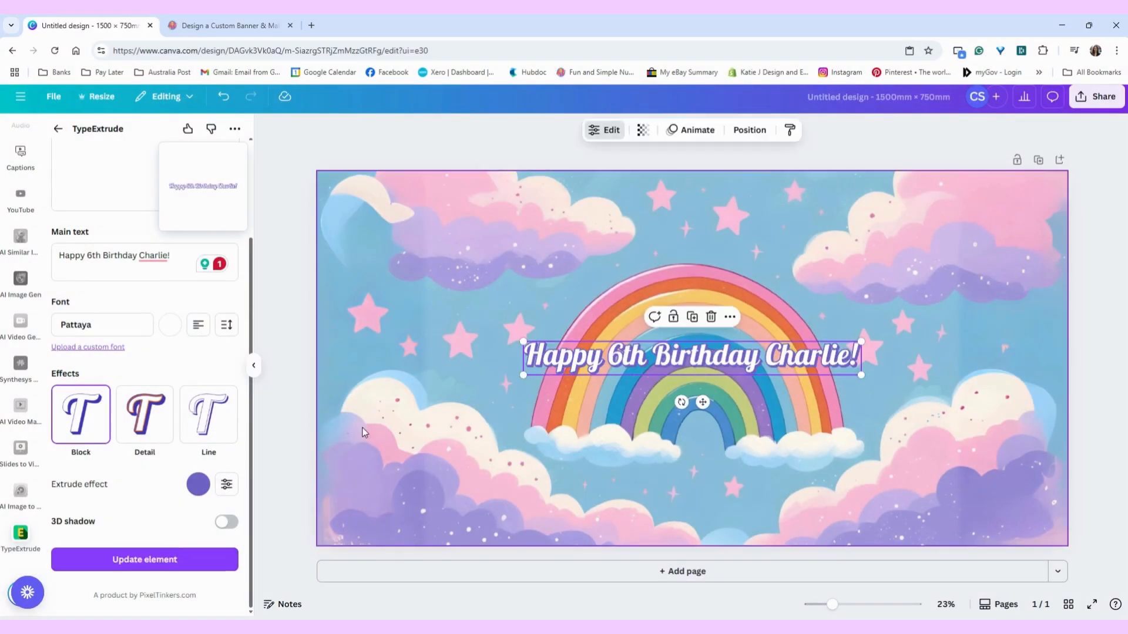
Move the birthday text above the rainbow, enlarge it to about 1364 mm wide and centre it horizontally on the page
drag(718, 359, 538, 253)
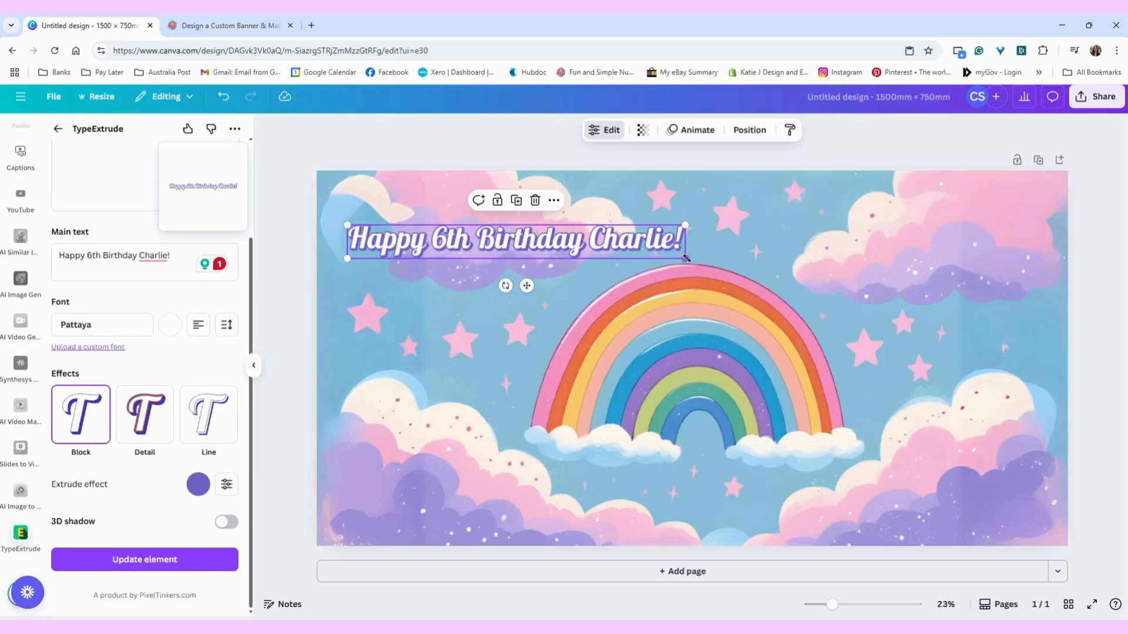
drag(685, 262, 1026, 338)
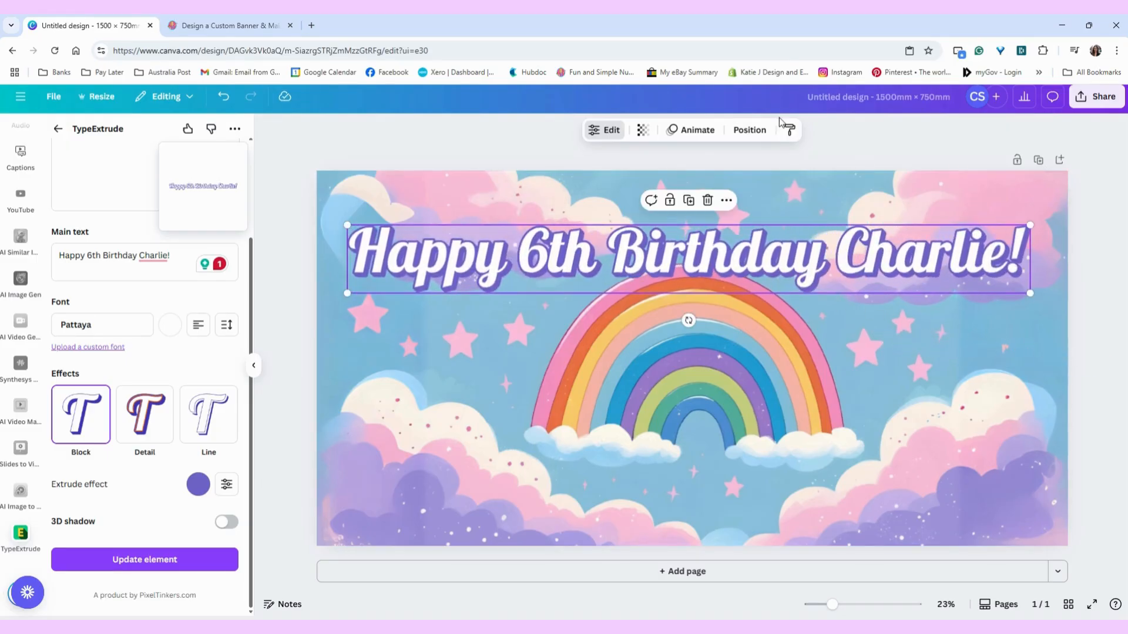
click(750, 130)
click(222, 304)
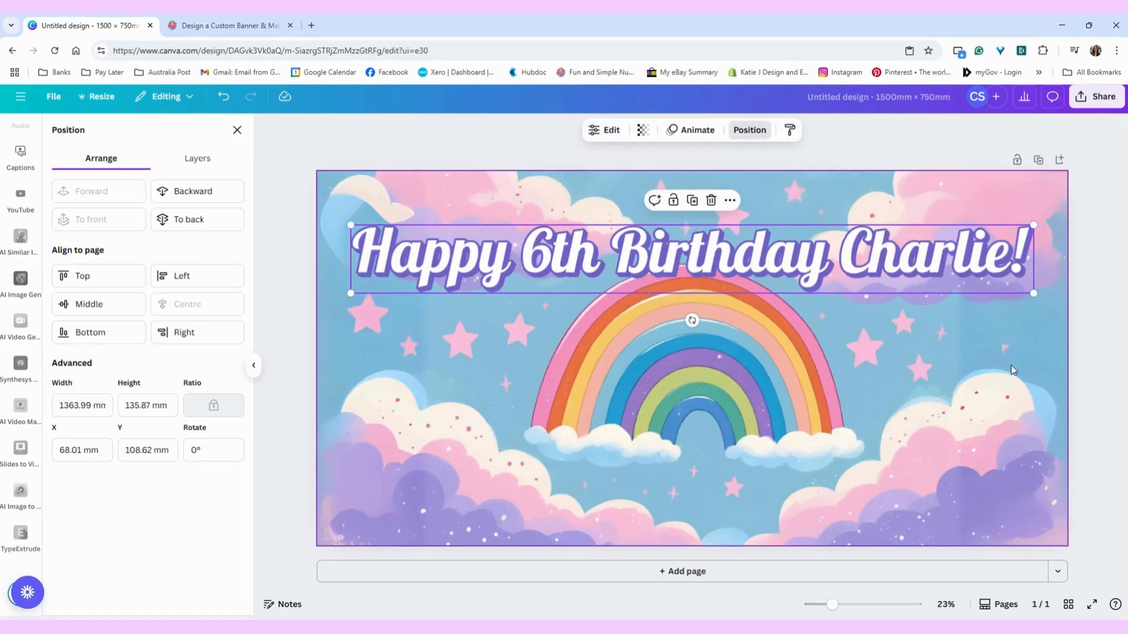
click(603, 130)
click(1094, 290)
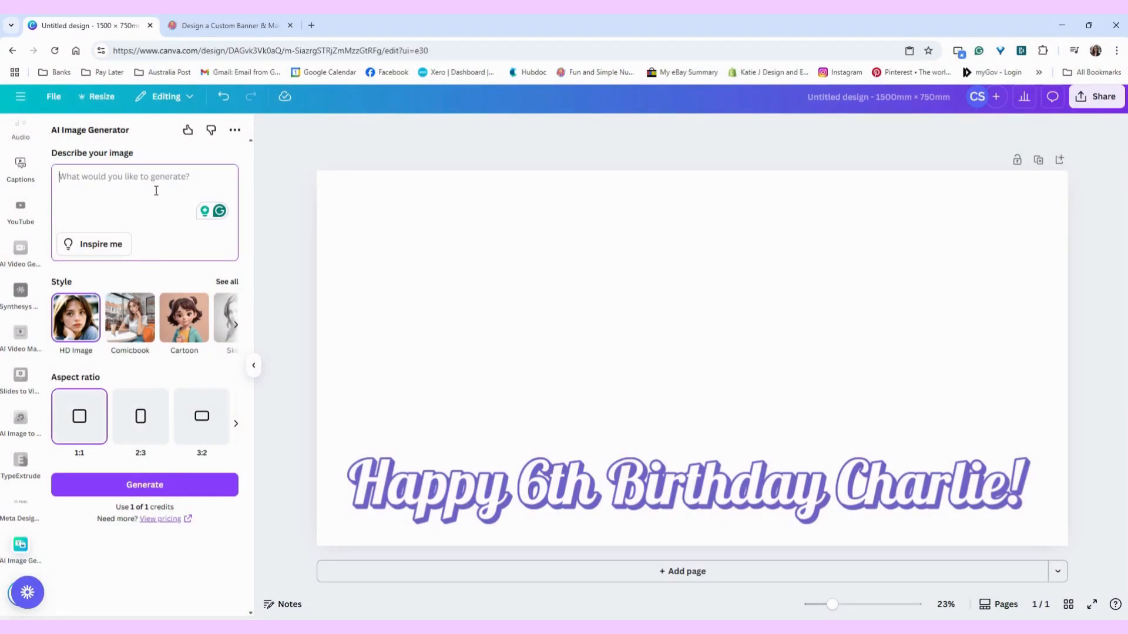
Generate an AI image of "purple, pink and blue butterflies" with the 21:9 aspect ratio
text(purple, pink and blue butterflies)
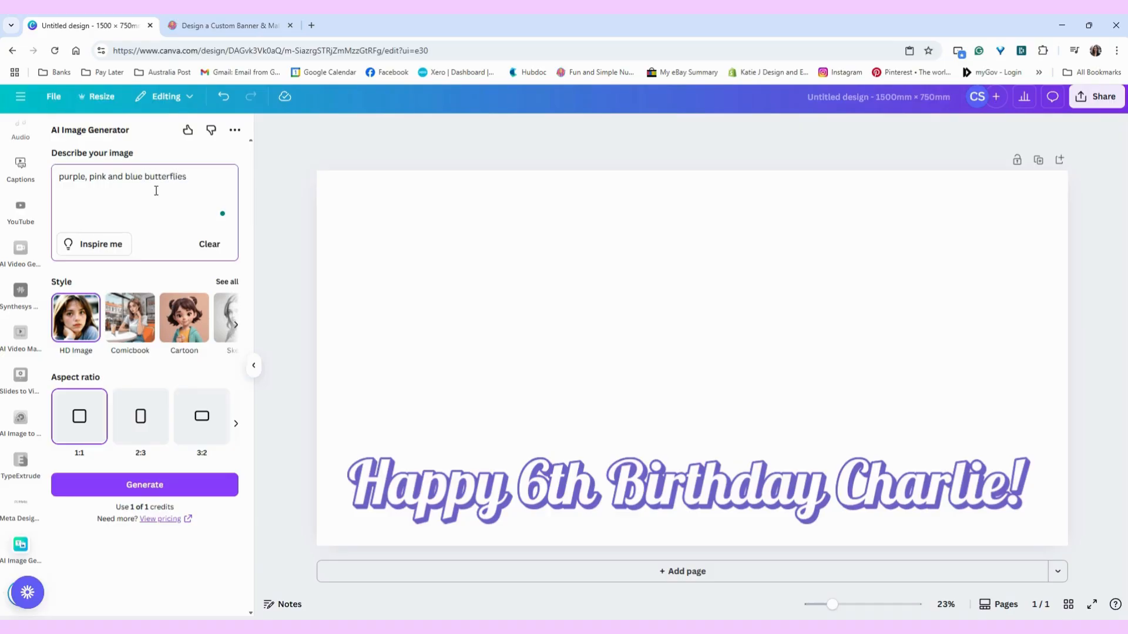
click(236, 424)
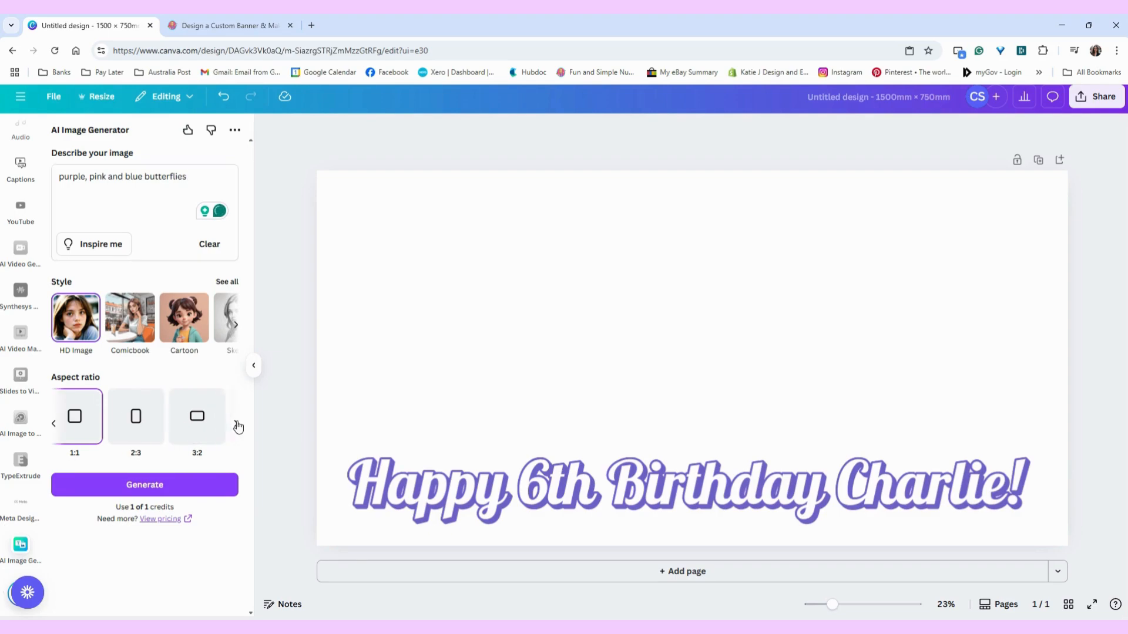
click(237, 425)
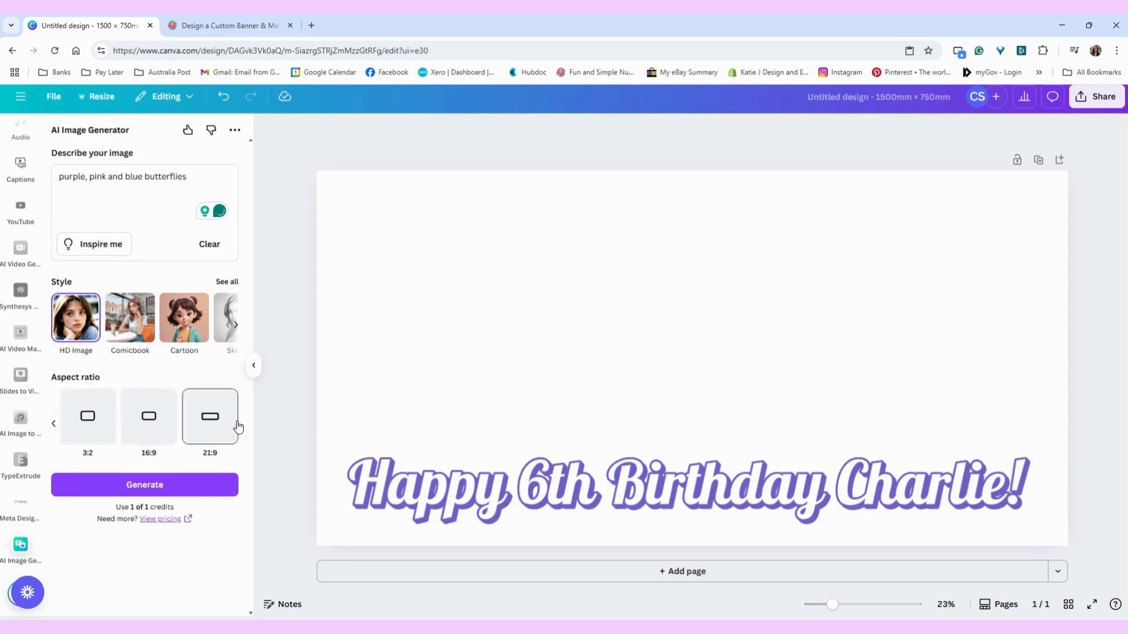
click(164, 431)
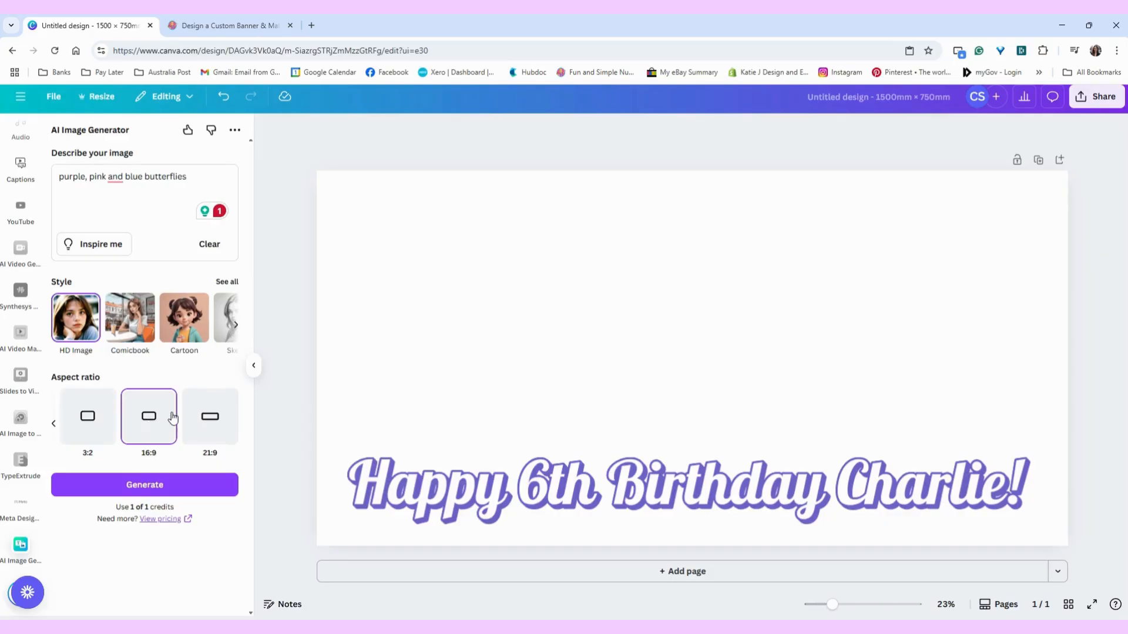
click(225, 426)
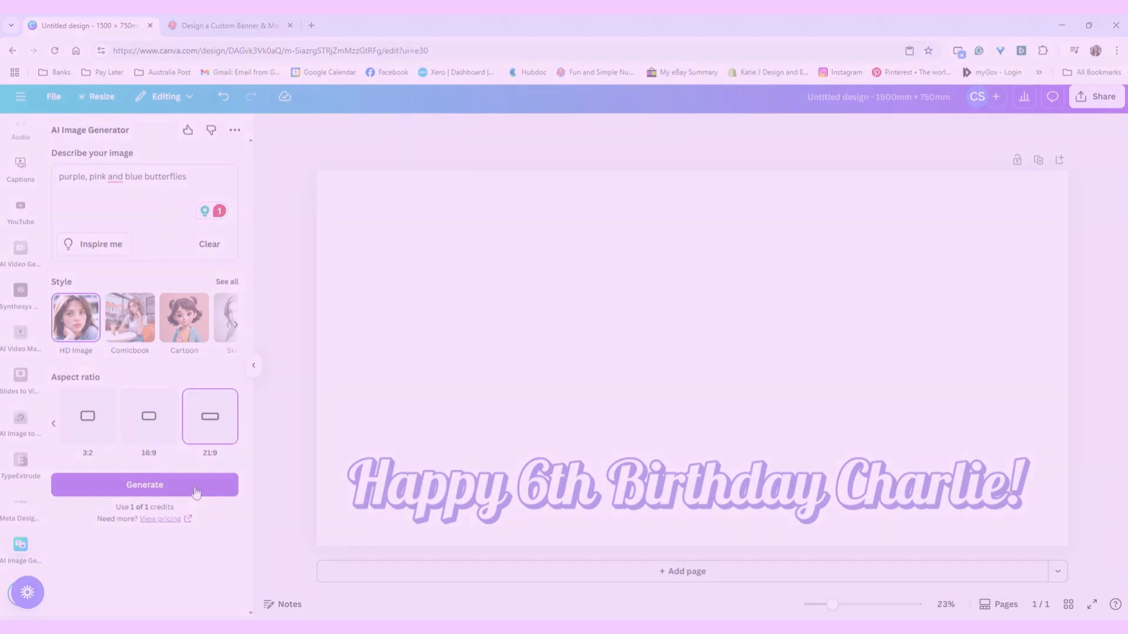
click(195, 489)
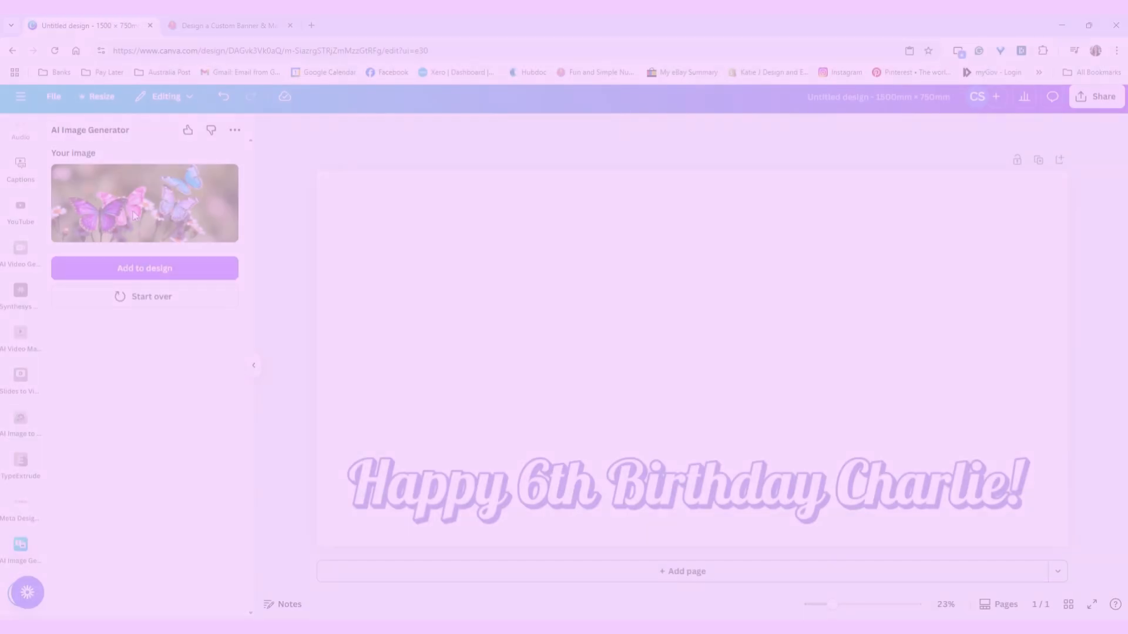
Add the generated butterfly image to the design and enlarge it to about 1754 × 793 mm, covering the whole page
click(145, 267)
drag(677, 340, 469, 223)
drag(656, 313, 1107, 553)
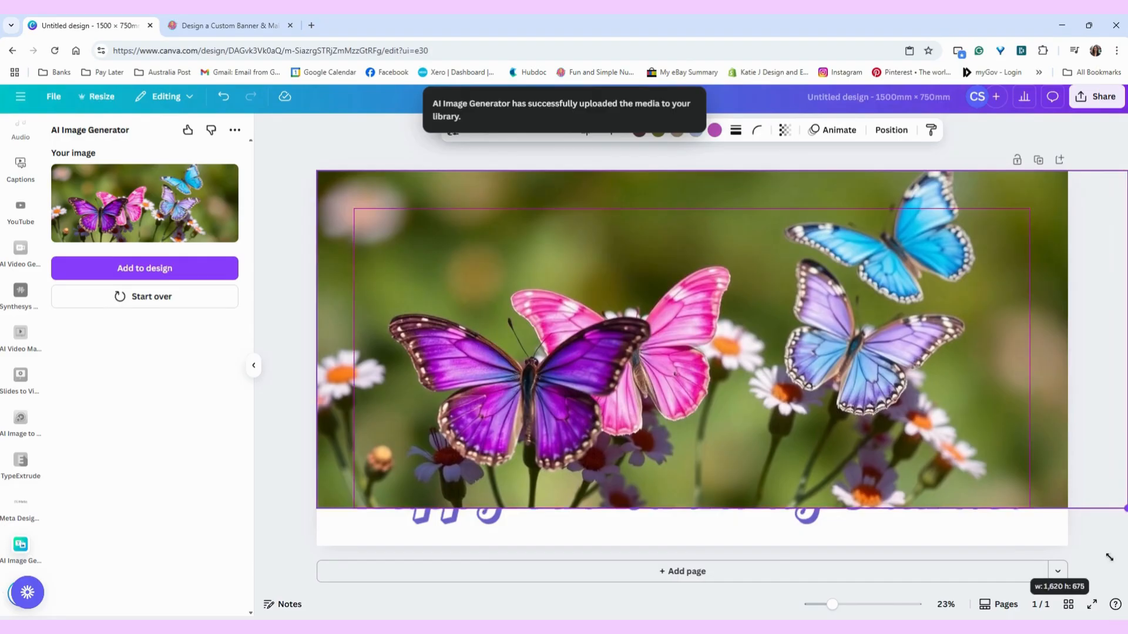
drag(317, 169, 265, 149)
drag(705, 515, 705, 554)
drag(623, 318, 650, 319)
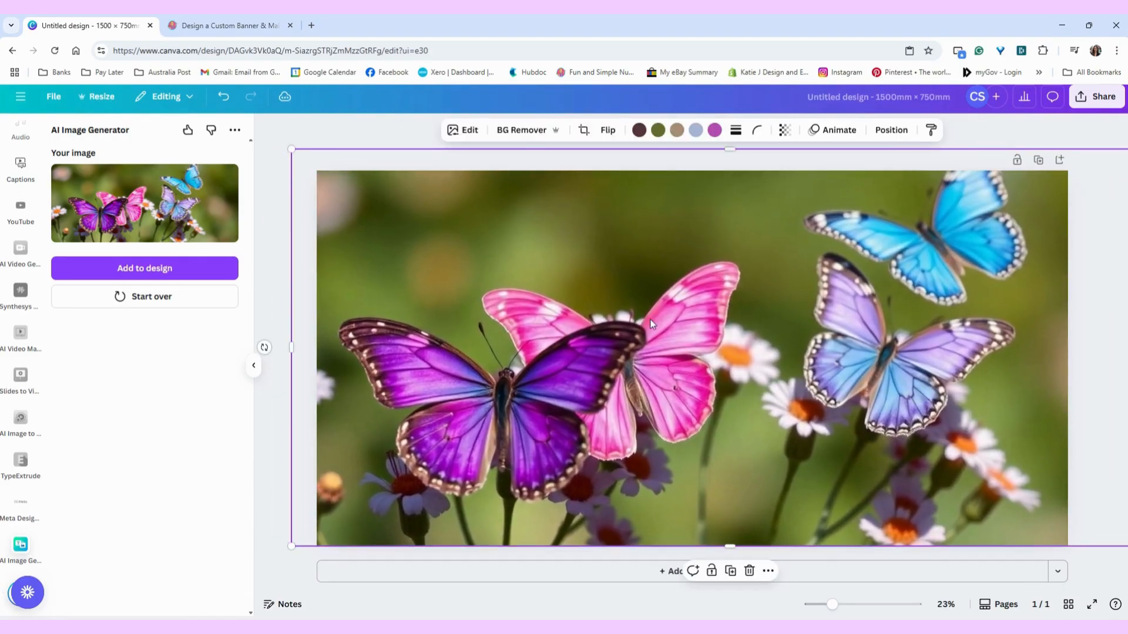
Send the butterfly image to the back and move the birthday text to the upper part of the banner
click(890, 130)
click(189, 221)
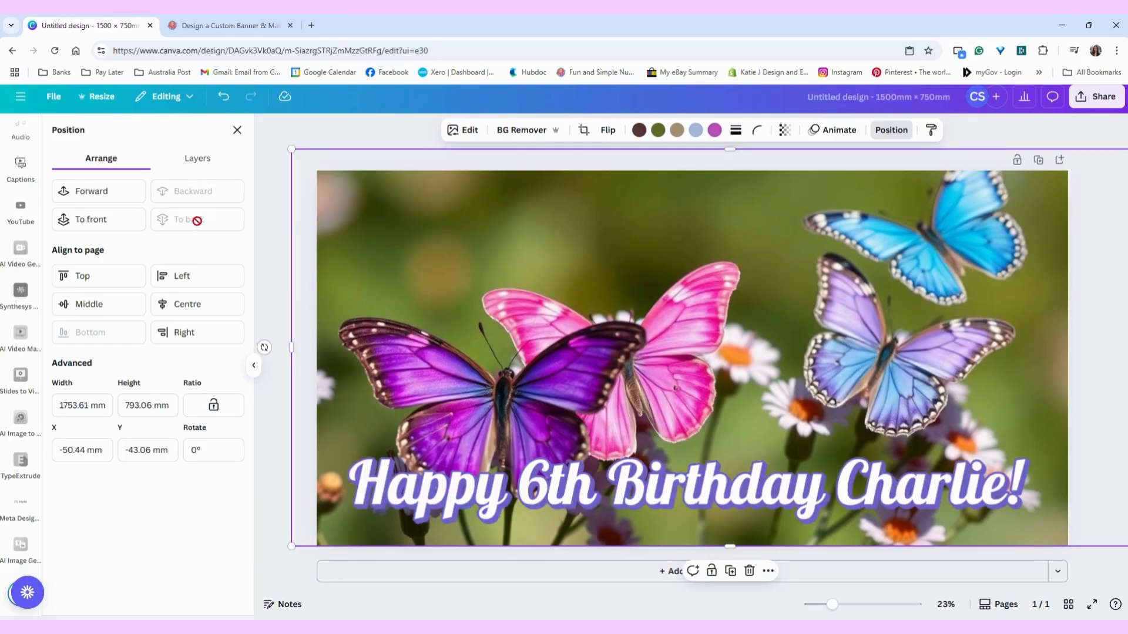
click(715, 500)
drag(716, 500, 715, 234)
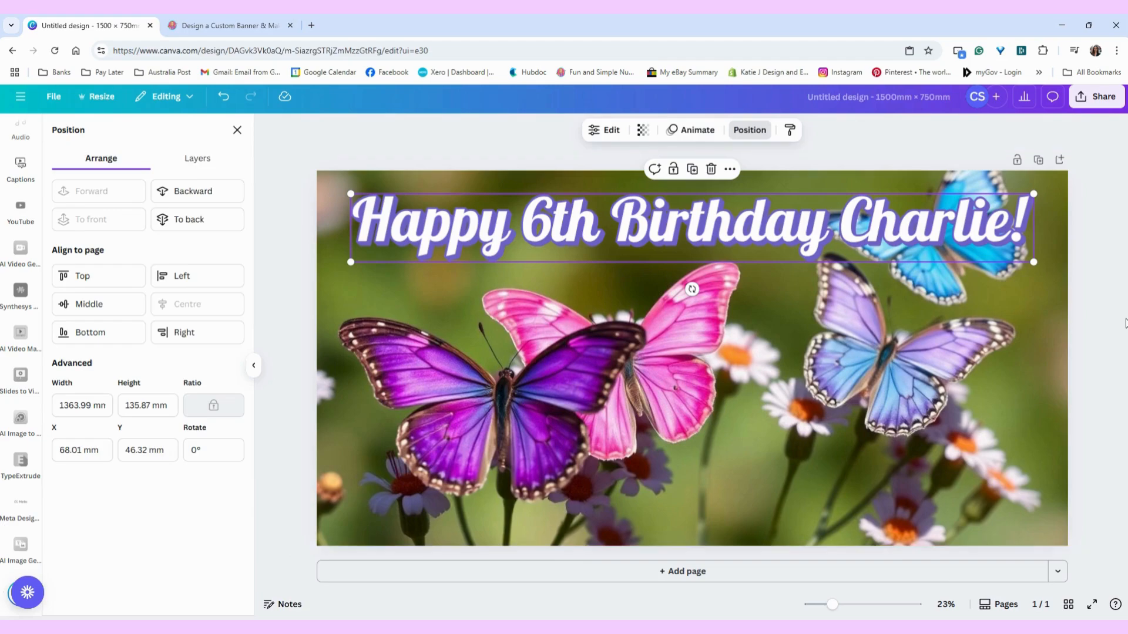
Move the birthday text down to the lower part of the butterfly banner
click(1115, 302)
drag(716, 208, 716, 475)
click(844, 129)
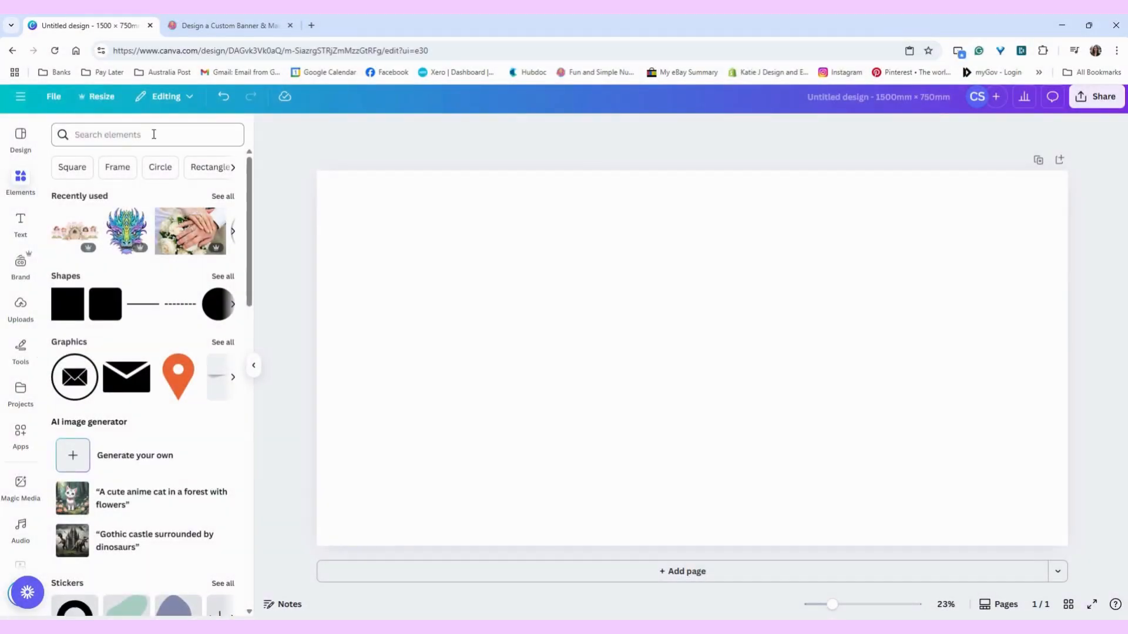
Search the elements library for "fairies"
click(154, 134)
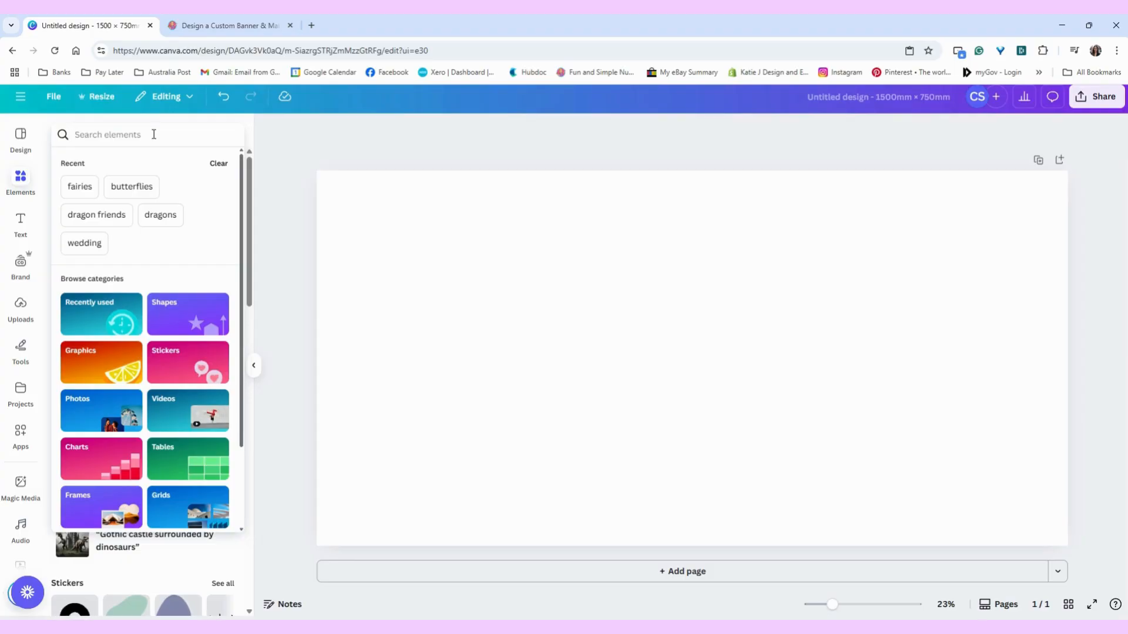
text(fairies)
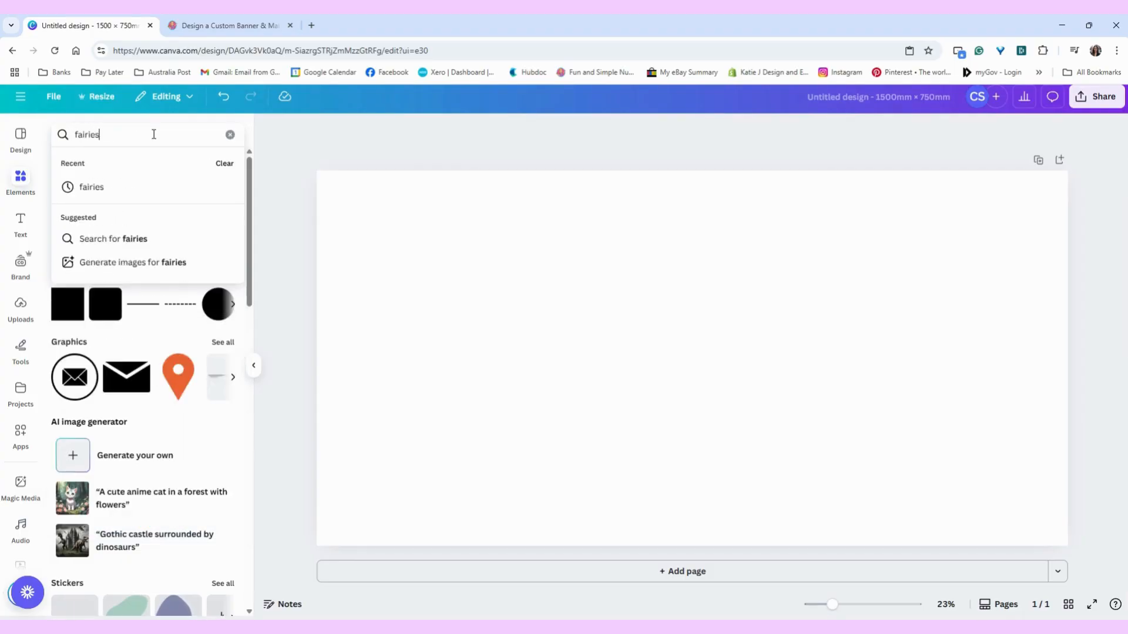
key(Return)
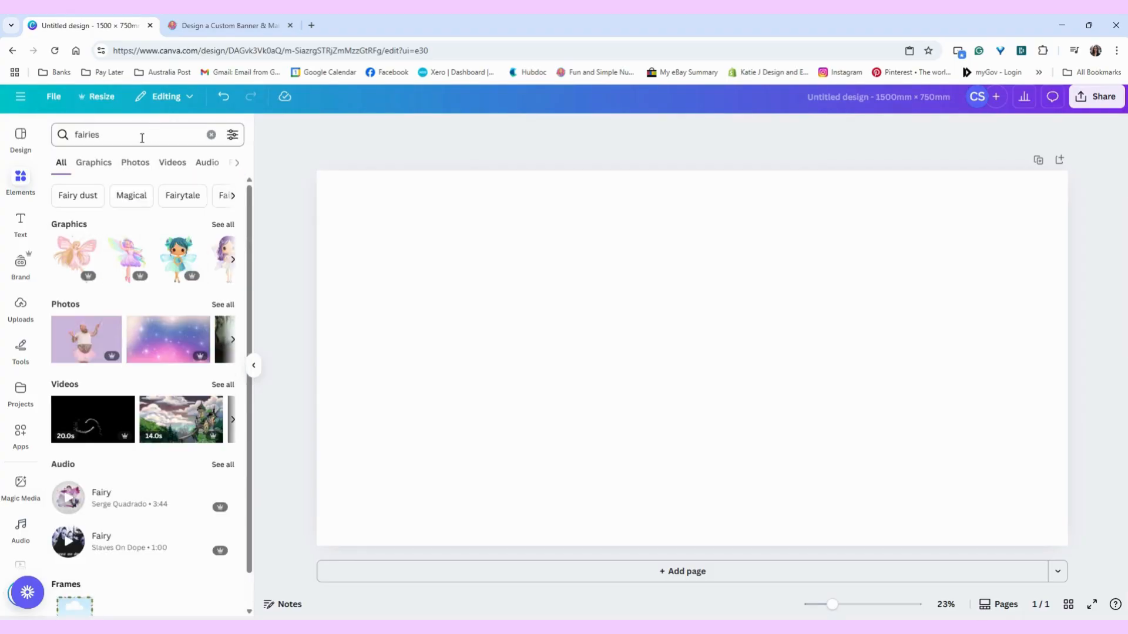
Add the graphic of four fairies around a tulip-topped door and place it in the upper part of the page
click(223, 224)
scroll(197, 207, down, 2)
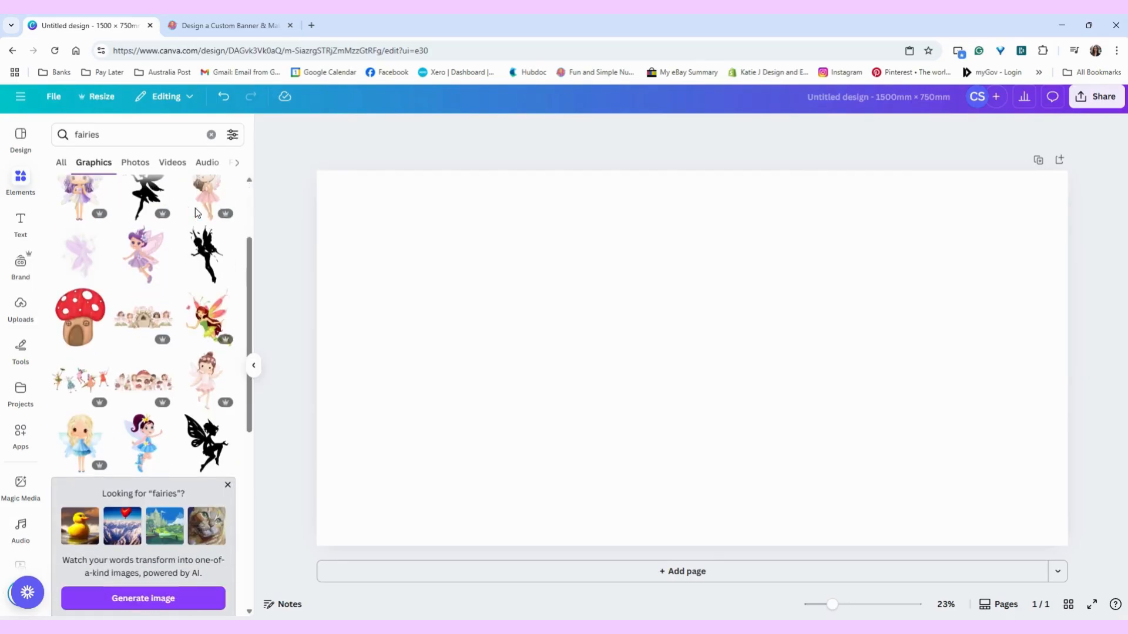
click(135, 326)
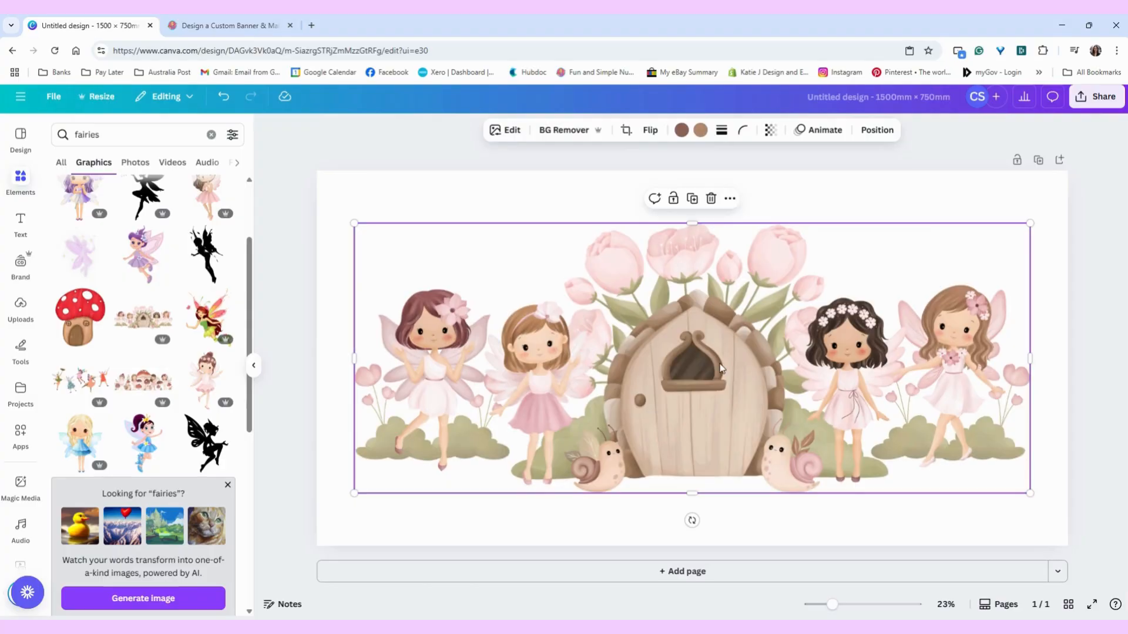
drag(721, 369, 720, 328)
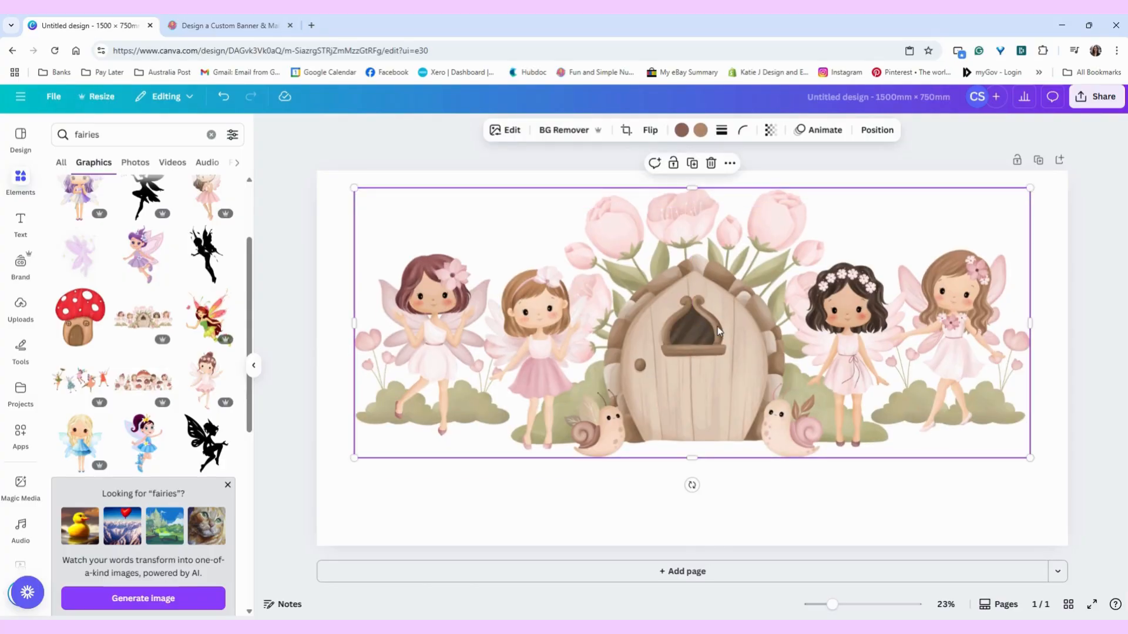
click(875, 130)
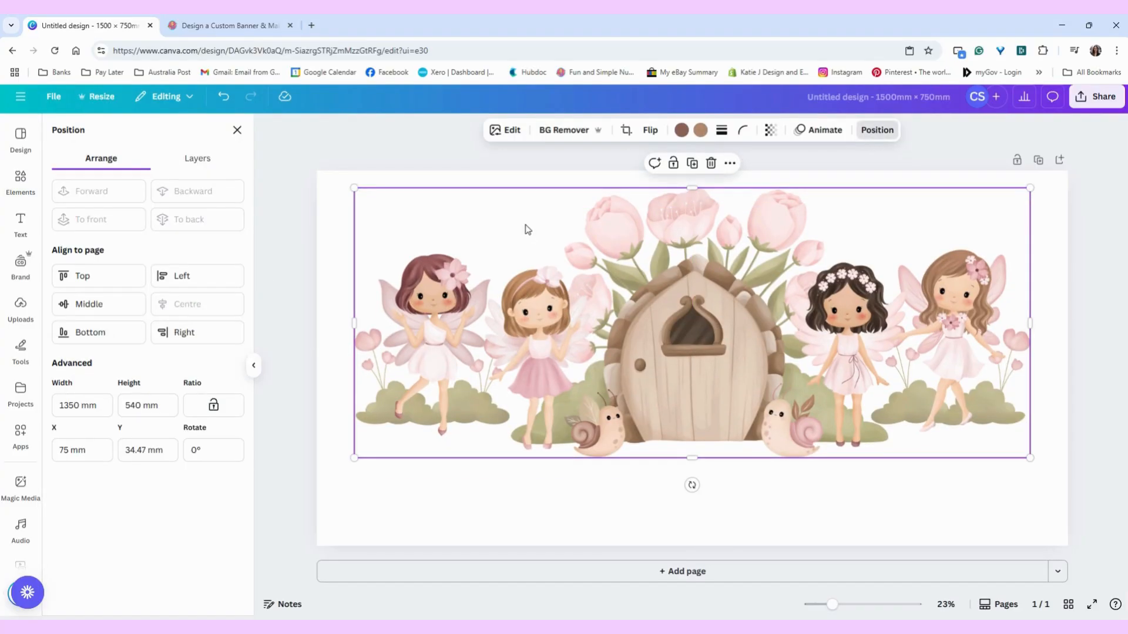
Set the page background to a very pale pink, lightened from the pink photo colour of the fairy graphic
click(840, 533)
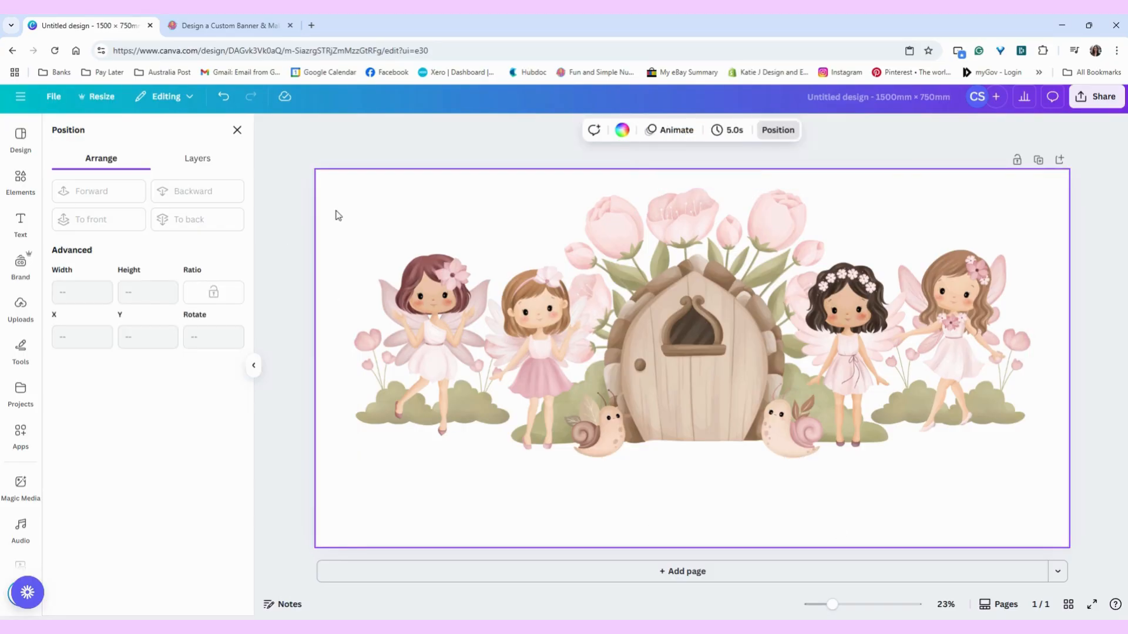
click(623, 132)
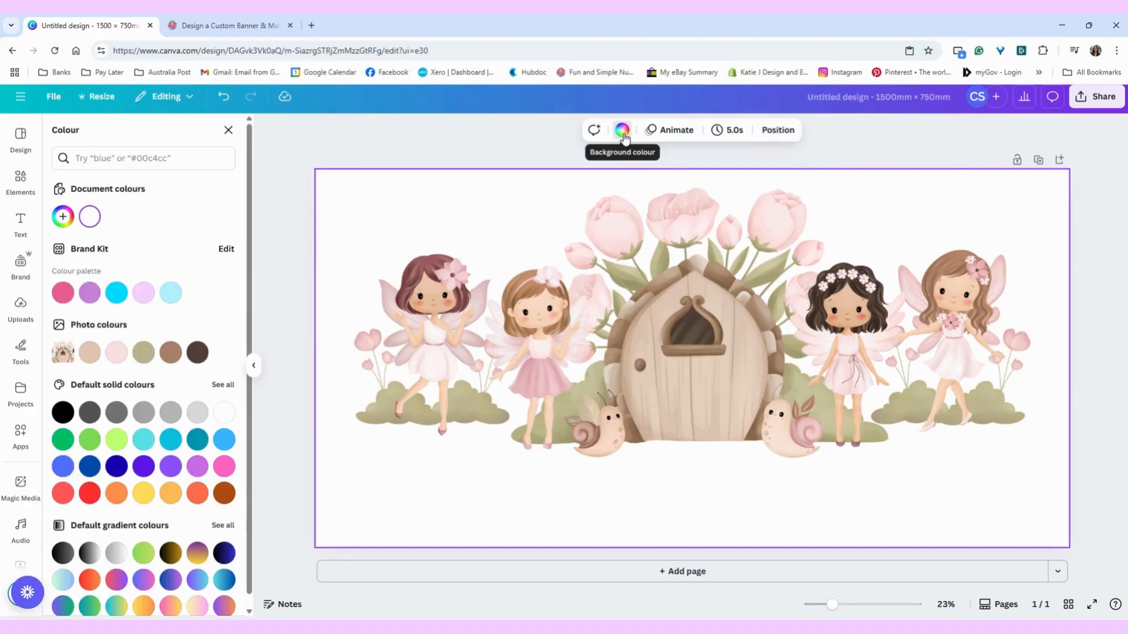
click(116, 353)
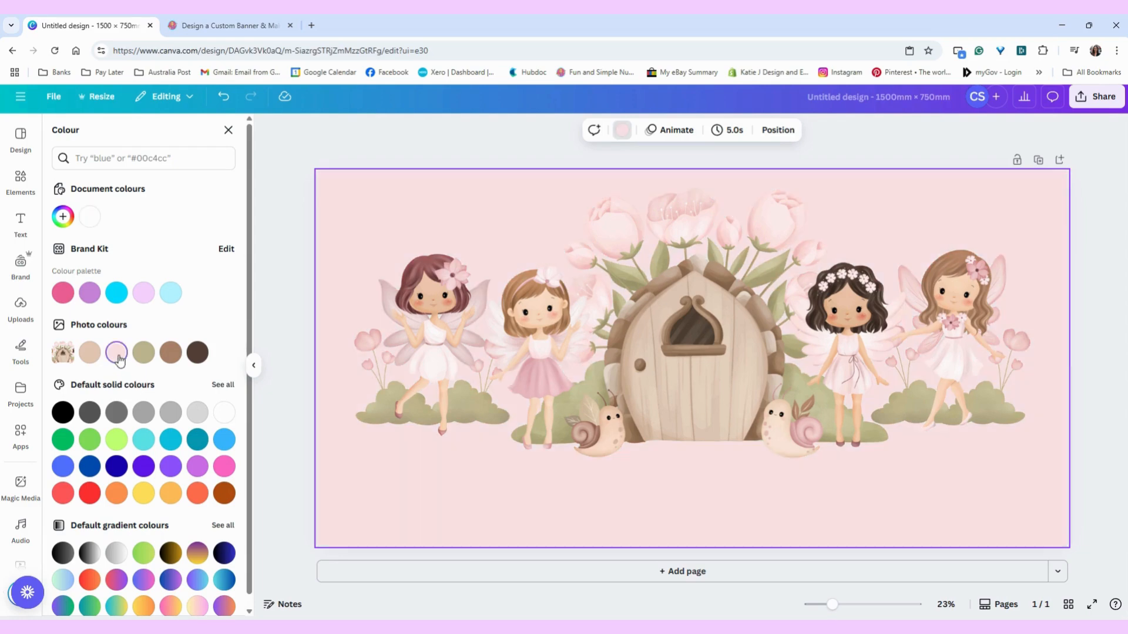
click(63, 216)
drag(77, 278, 70, 272)
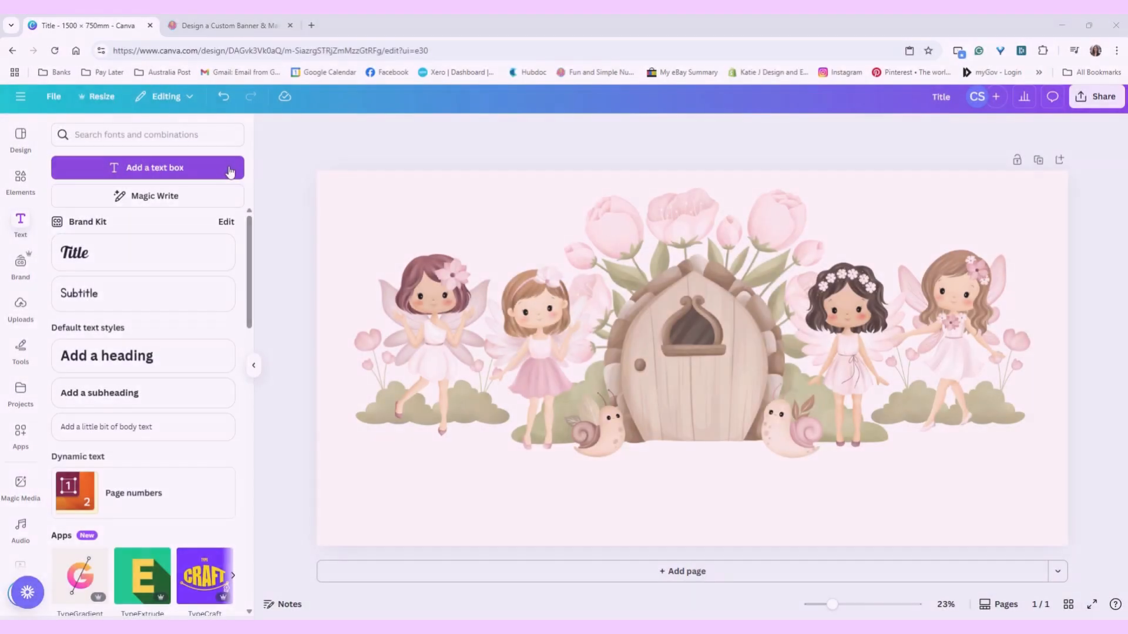
Add a text box reading "Happy 8th Birthday" followed by the child's first name and an exclamation mark
click(229, 169)
triple_click(684, 355)
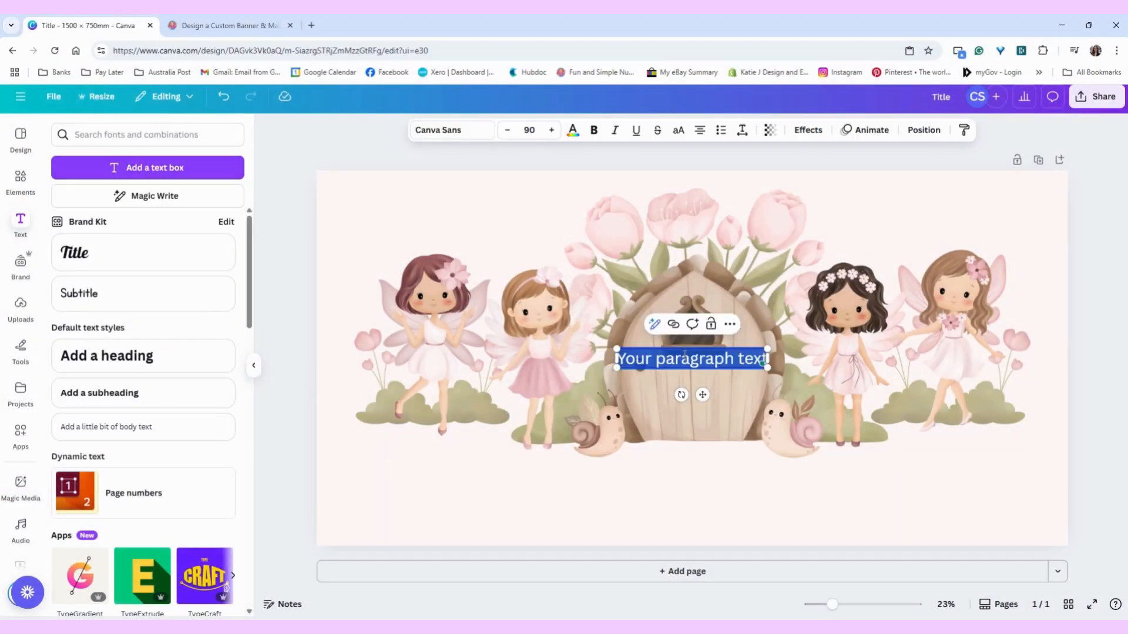
text(Happy 8th)
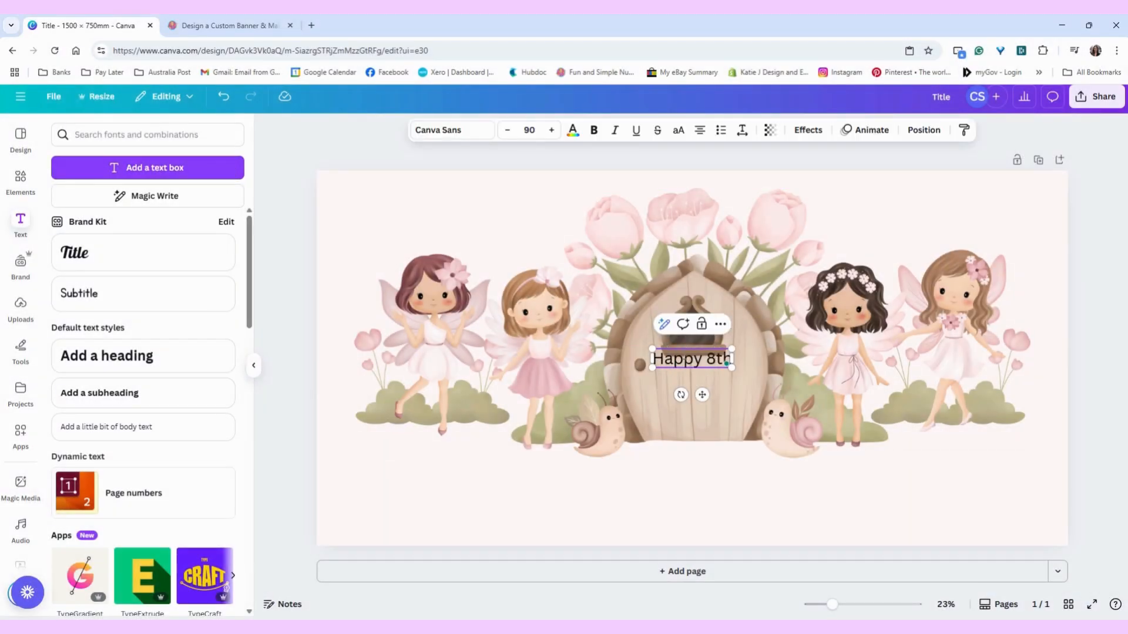
text( Birthday T)
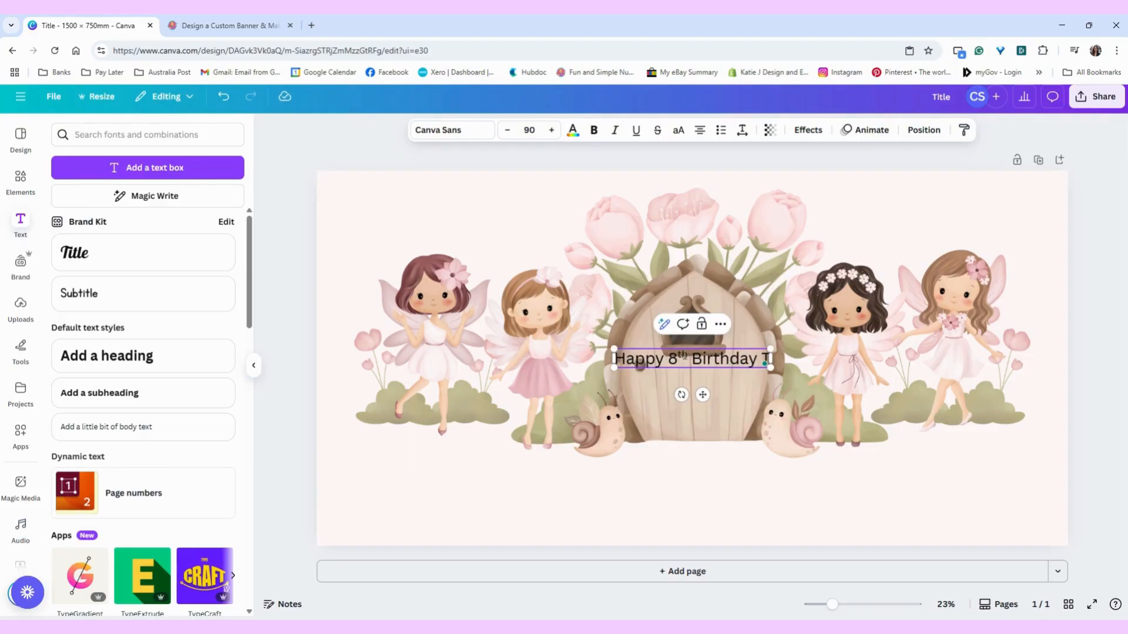
text(amara!)
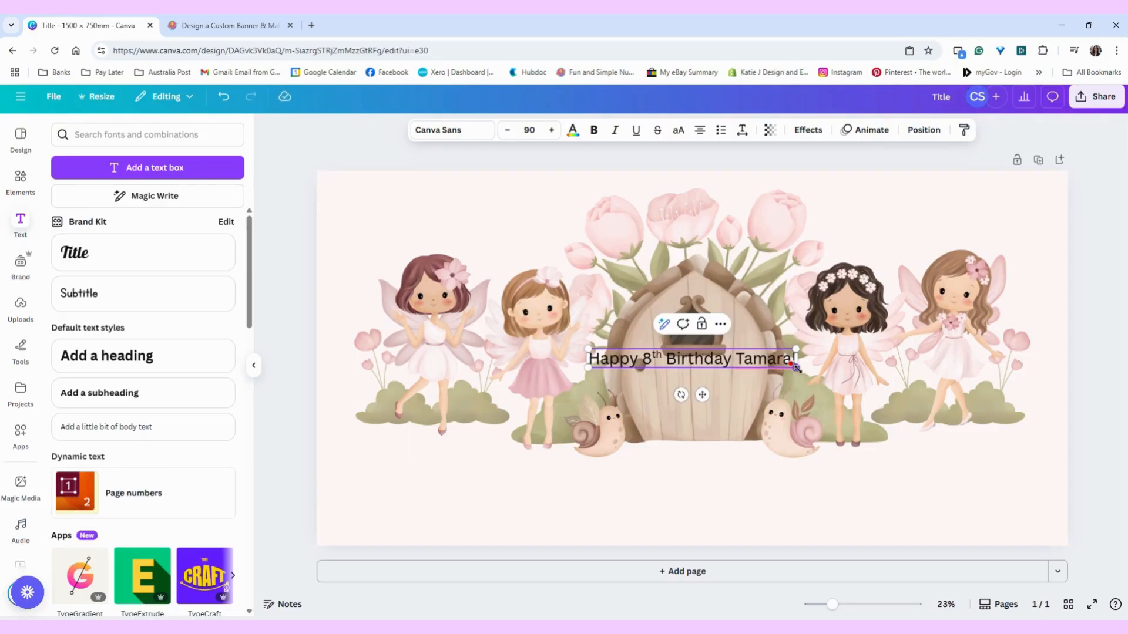
Enlarge the birthday text to about size 260 and place it below the fairies
drag(796, 368, 985, 385)
click(1121, 275)
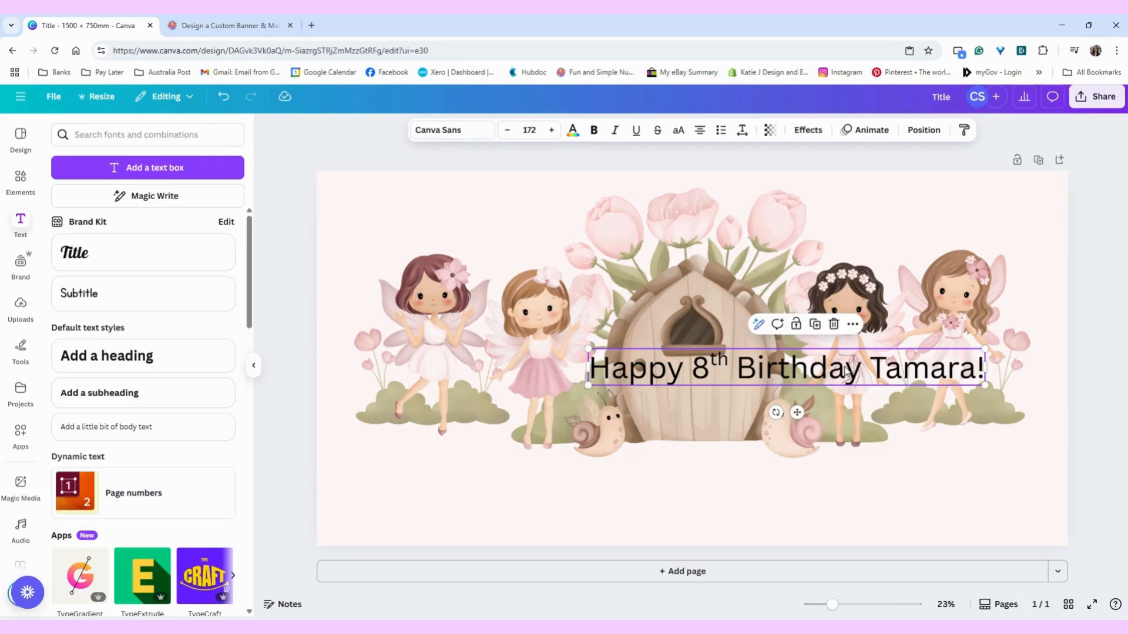
drag(824, 367, 608, 508)
drag(767, 485, 975, 467)
Try the fonts Noto Serif Ethiopic Condensed, Shrikhand, Bukhari Script and Nickainley on the birthday text
double_click(698, 495)
click(452, 131)
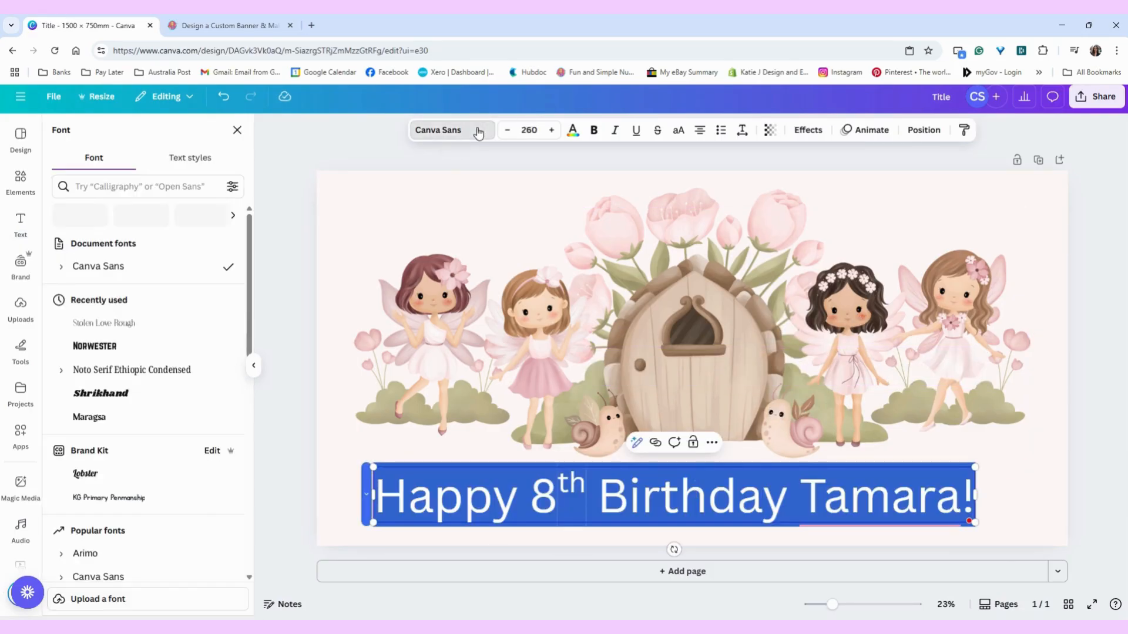
scroll(139, 317, down, 1)
click(139, 314)
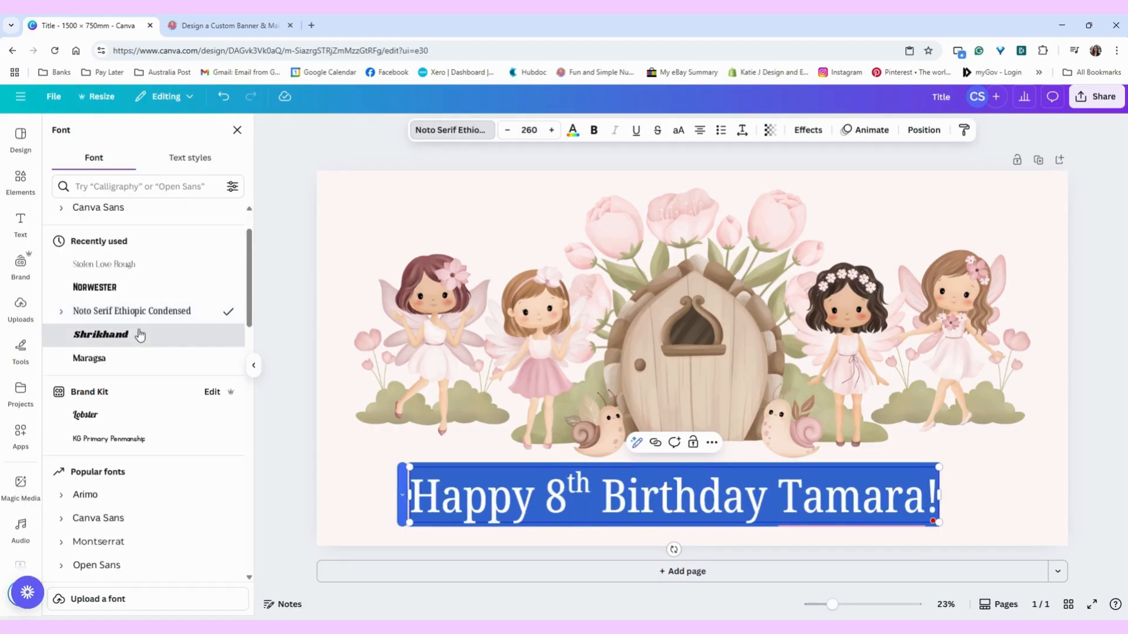
click(139, 333)
scroll(139, 332, down, 3)
scroll(140, 334, down, 10)
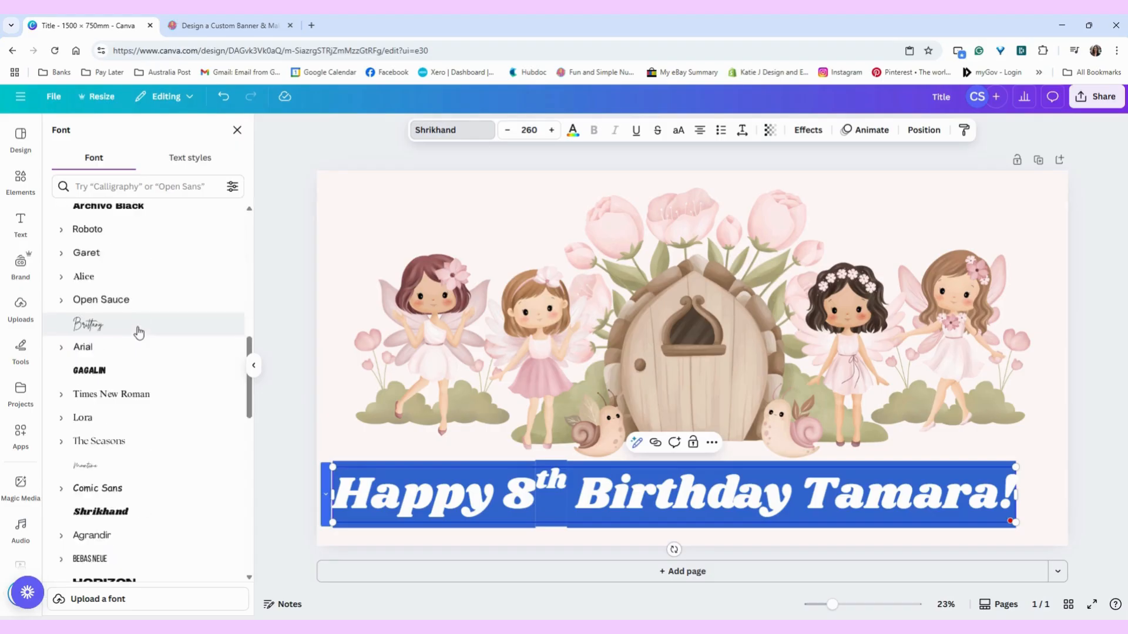
scroll(139, 332, down, 1)
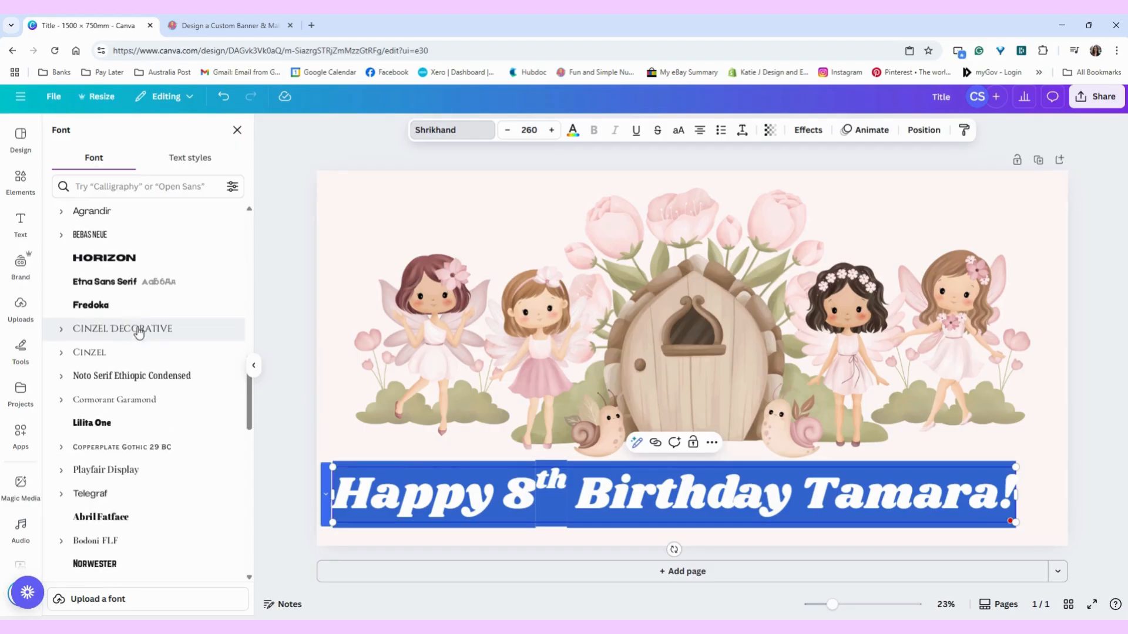
scroll(139, 332, down, 4)
click(149, 354)
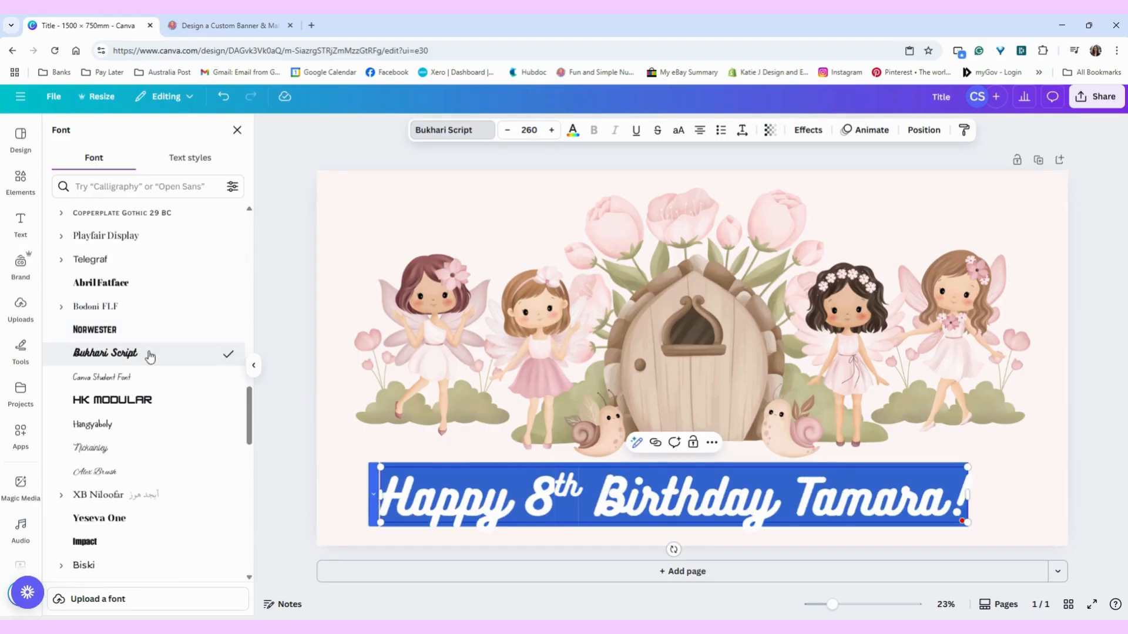
scroll(150, 356, down, 3)
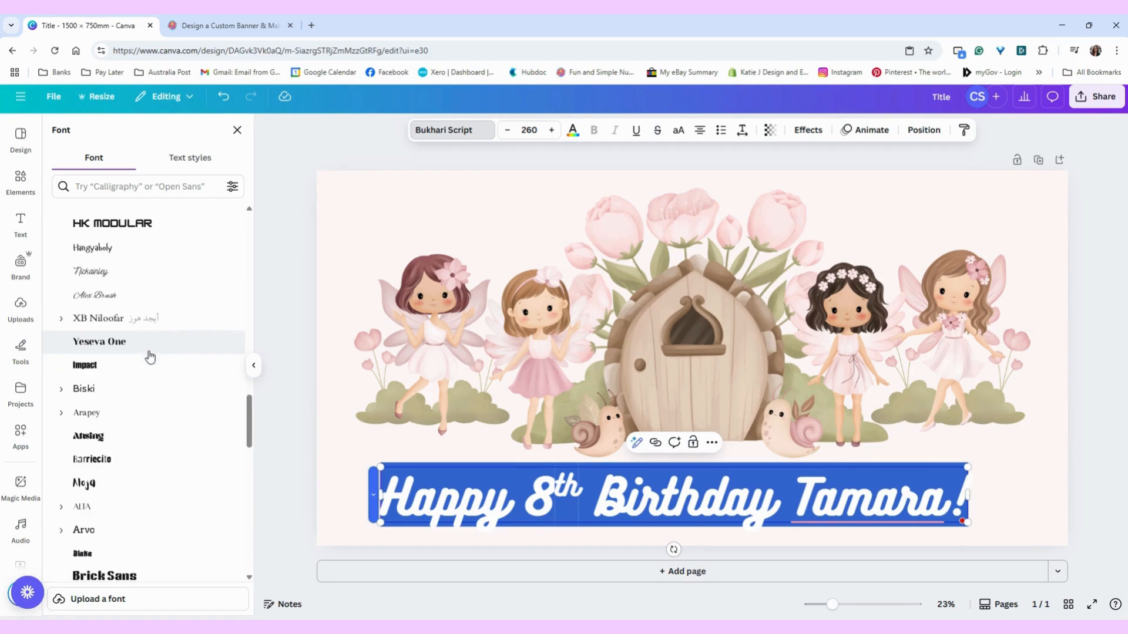
click(149, 277)
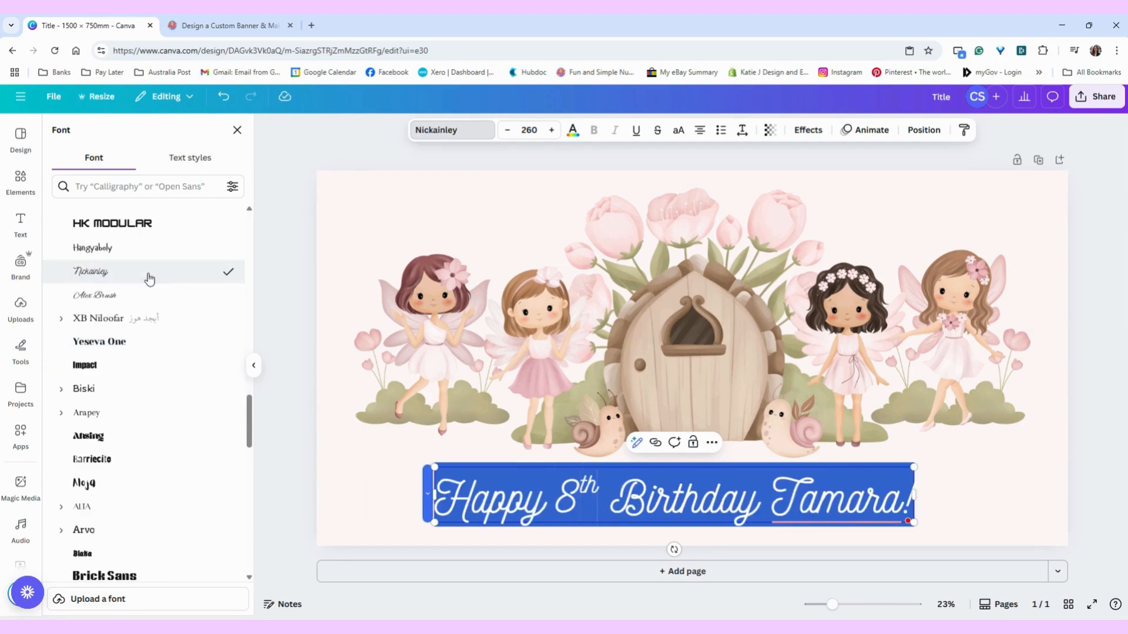
Set the birthday text's font to Magnolia Script
scroll(150, 279, down, 3)
scroll(149, 279, down, 3)
click(133, 341)
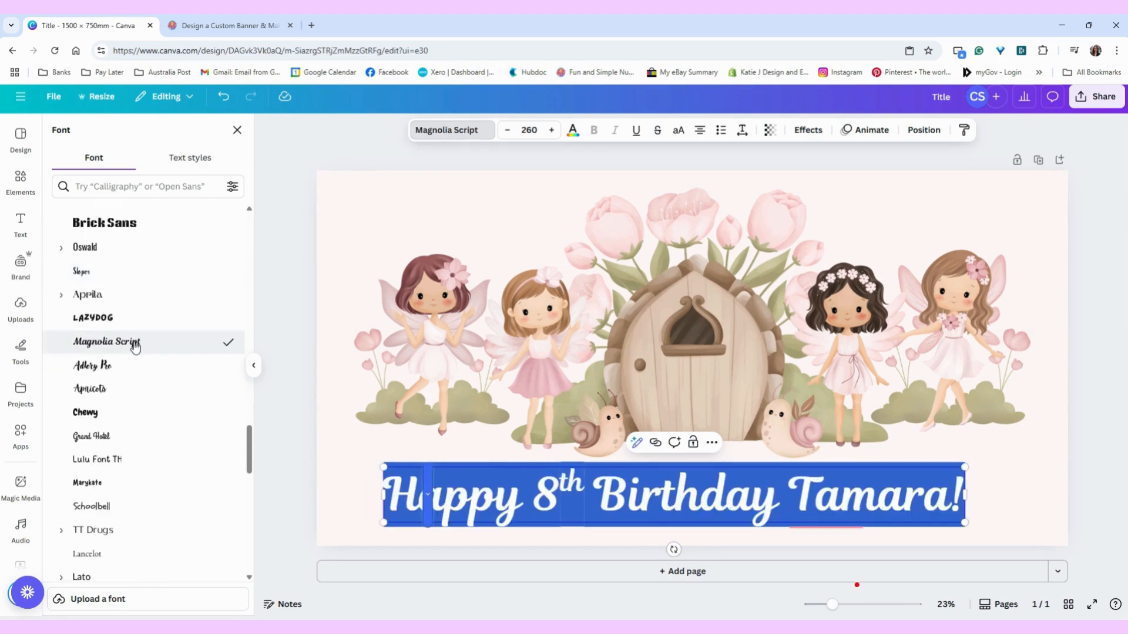
click(972, 499)
click(961, 500)
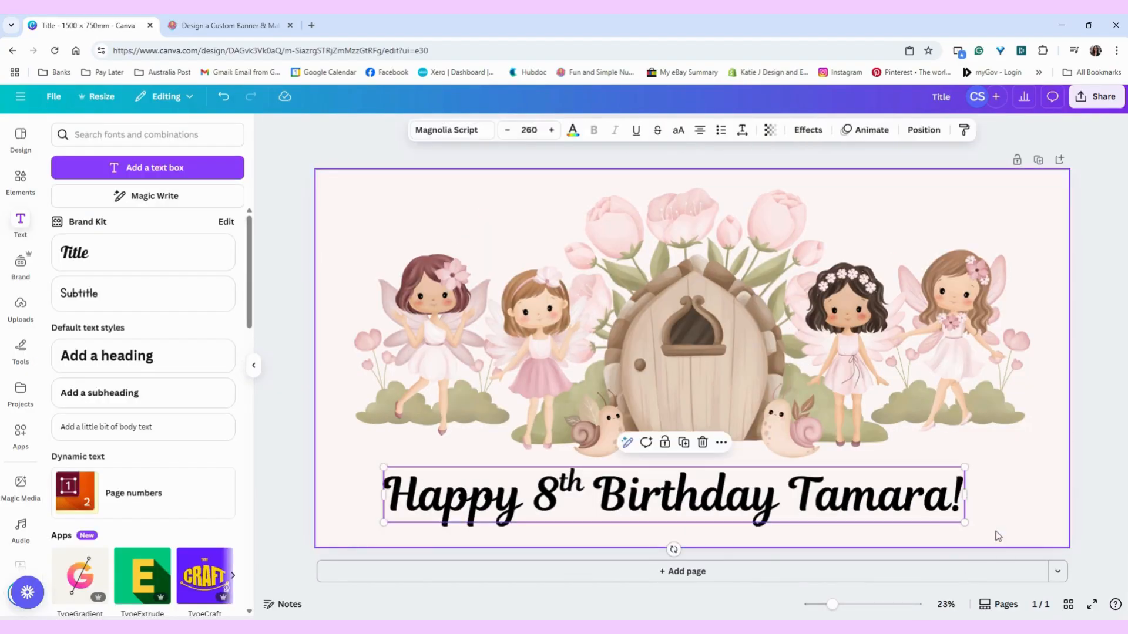
Enlarge the birthday text to about size 314 and centre it across the page beneath the fairies
drag(965, 523, 1044, 534)
drag(384, 468, 344, 463)
drag(600, 507, 597, 500)
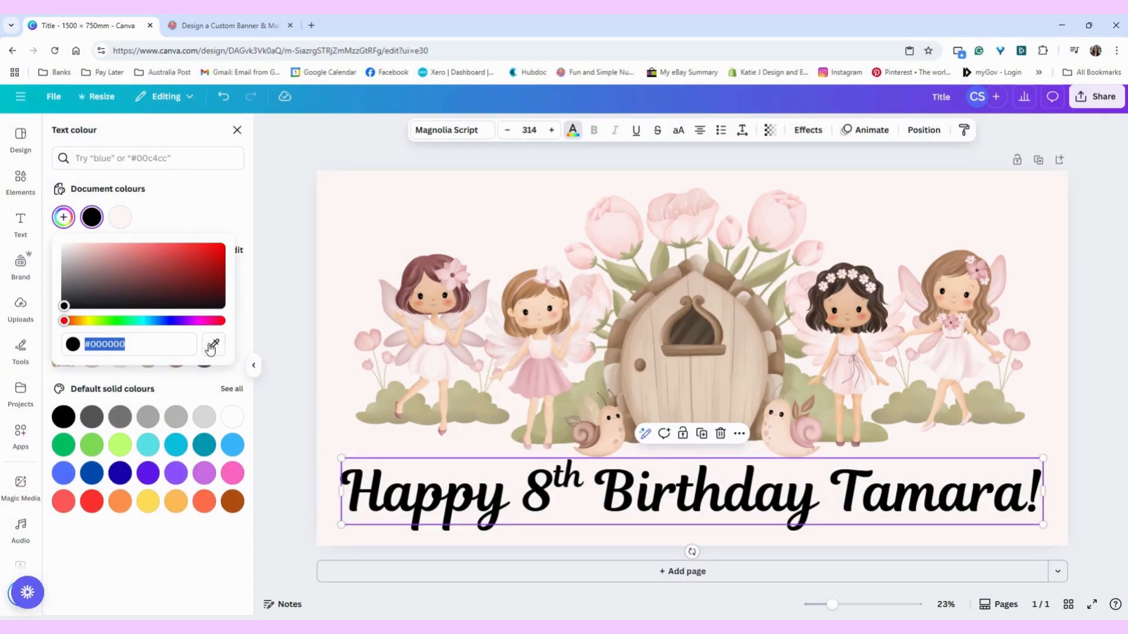
Recolour the birthday text with the pink #DEA3AC sampled from the second fairy's skirt
click(214, 344)
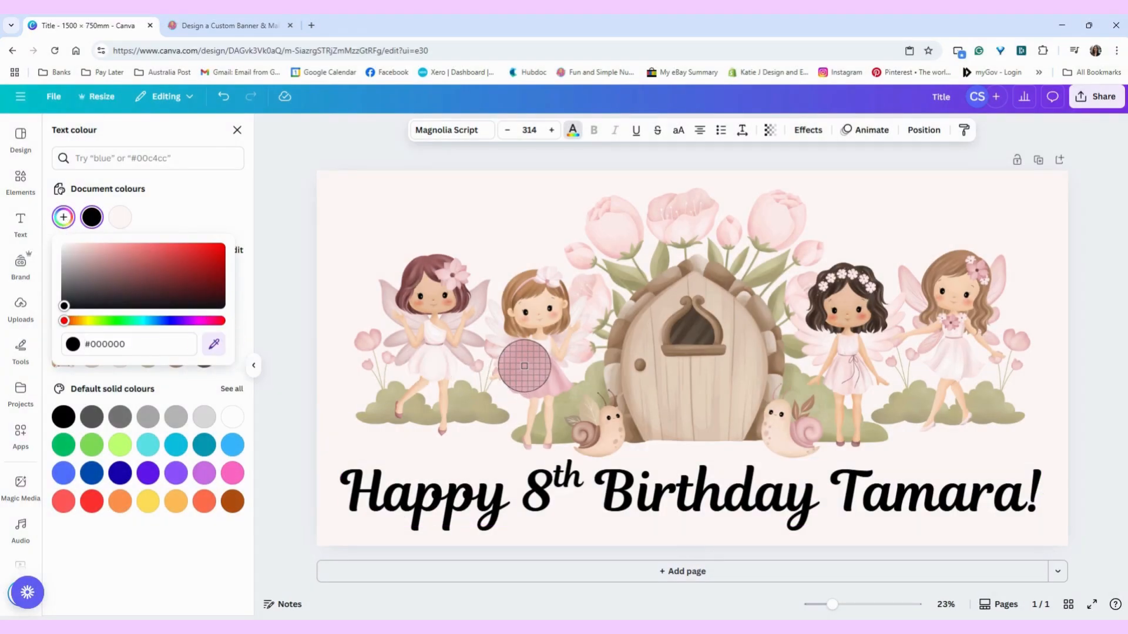
click(525, 366)
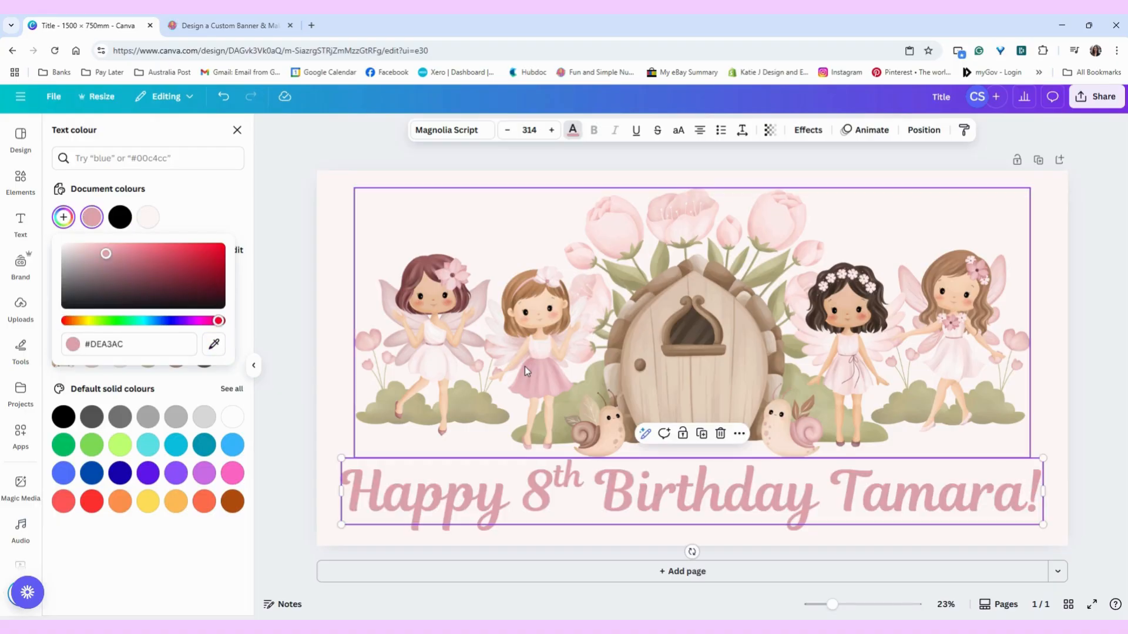
click(1096, 229)
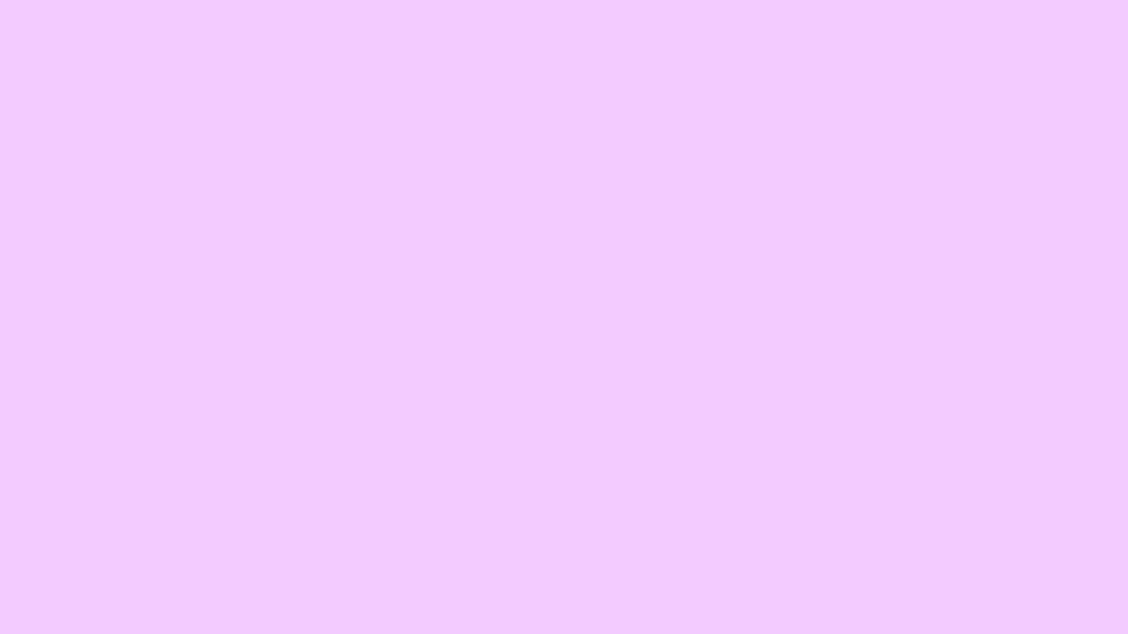
Download the fairy banner as a PNG at size 1
click(1096, 99)
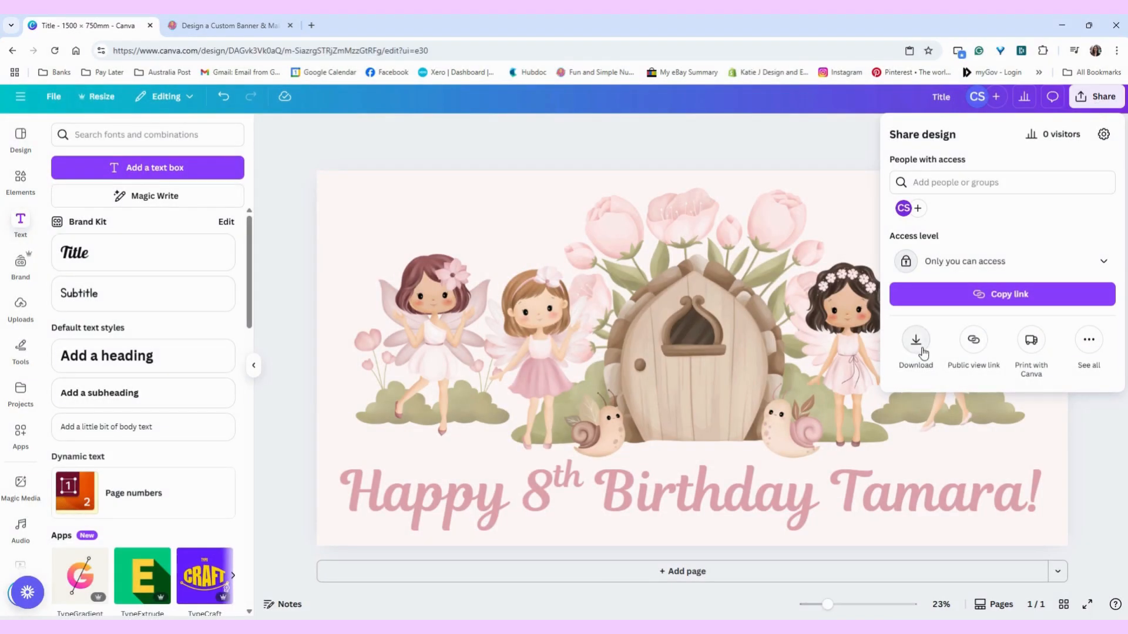
click(916, 344)
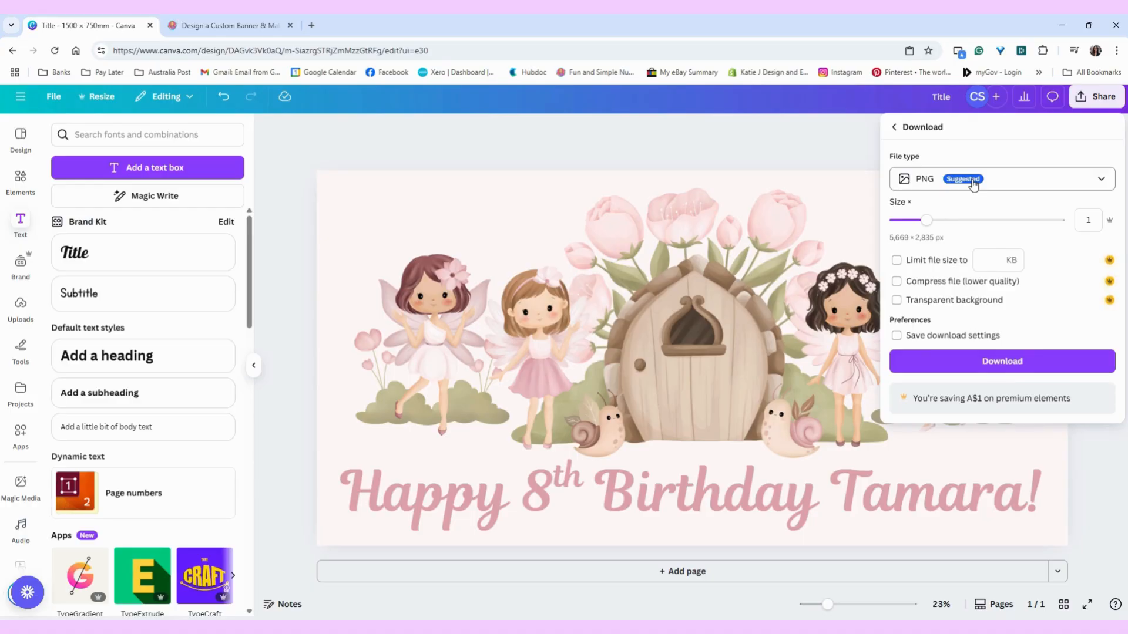
click(1006, 361)
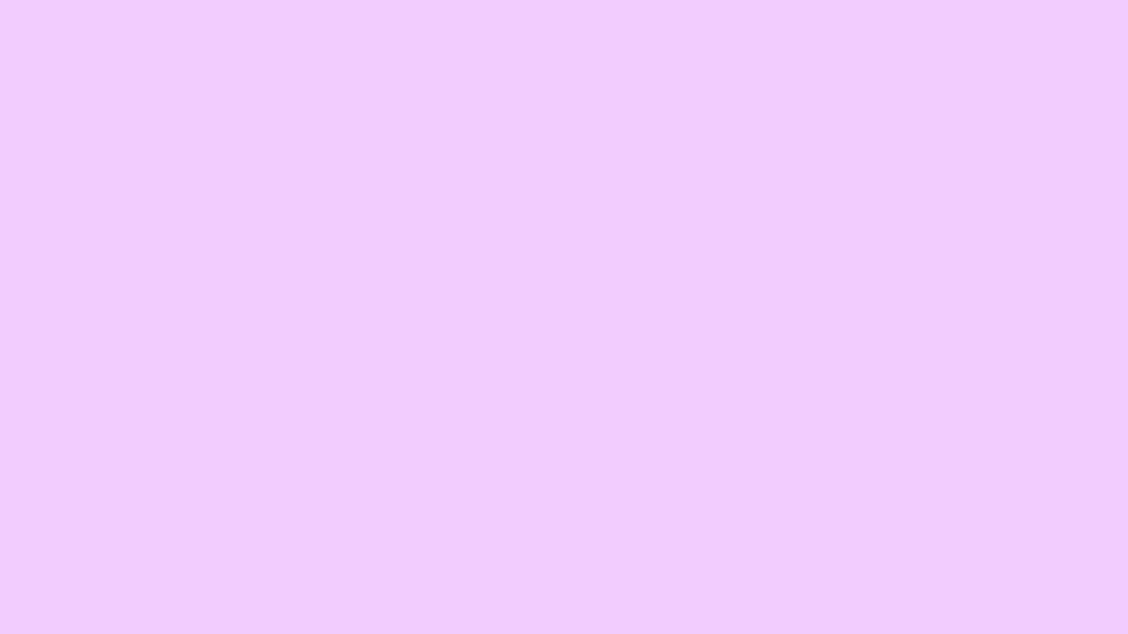
On the Katie J Design and Events banner page, start an X-Large Banner order and upload Title.png as its image
scroll(846, 266, up, 1)
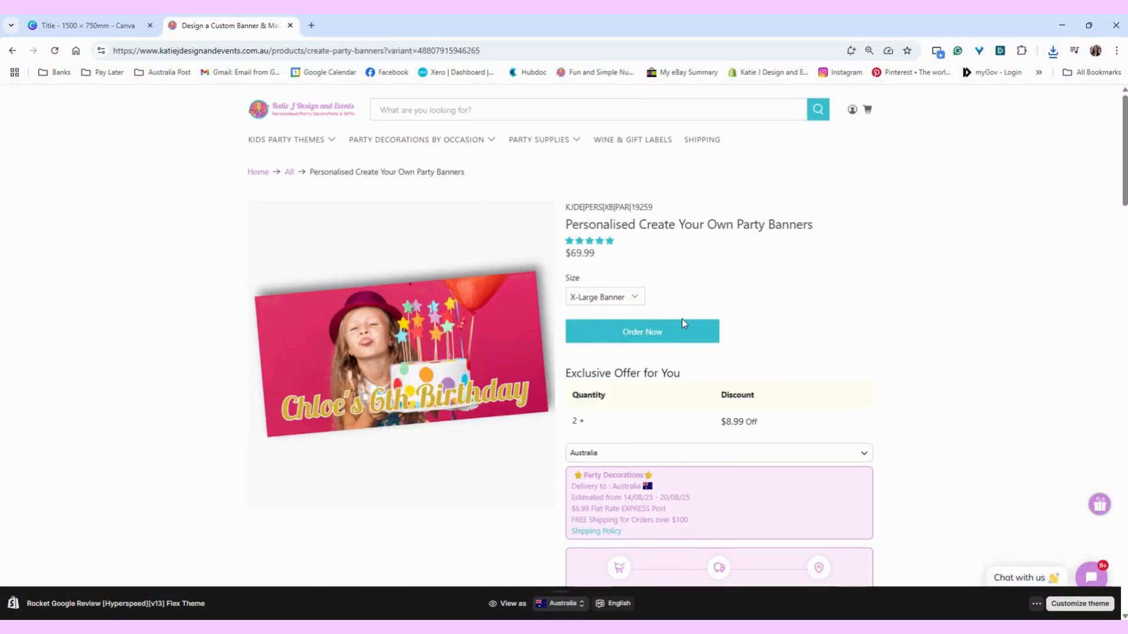
click(668, 336)
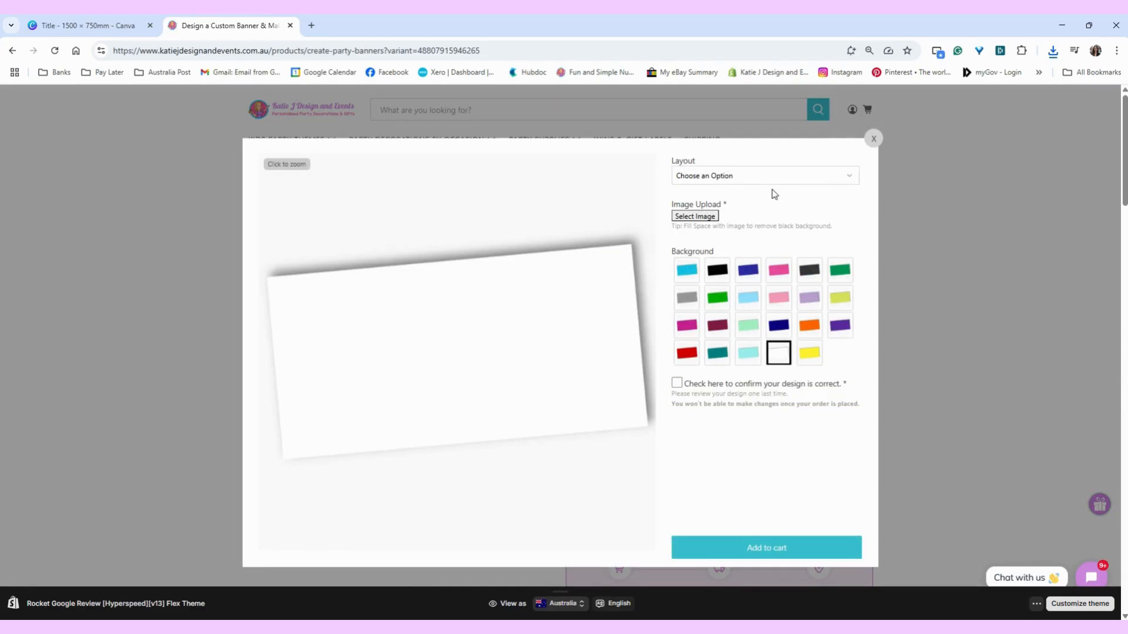
click(707, 217)
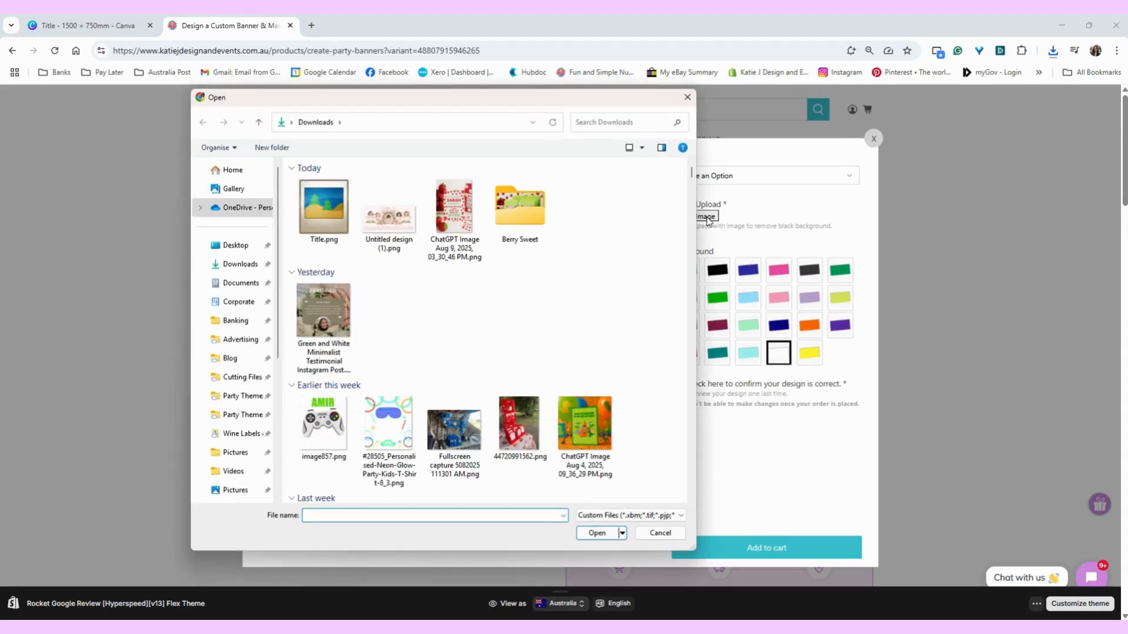
double_click(320, 219)
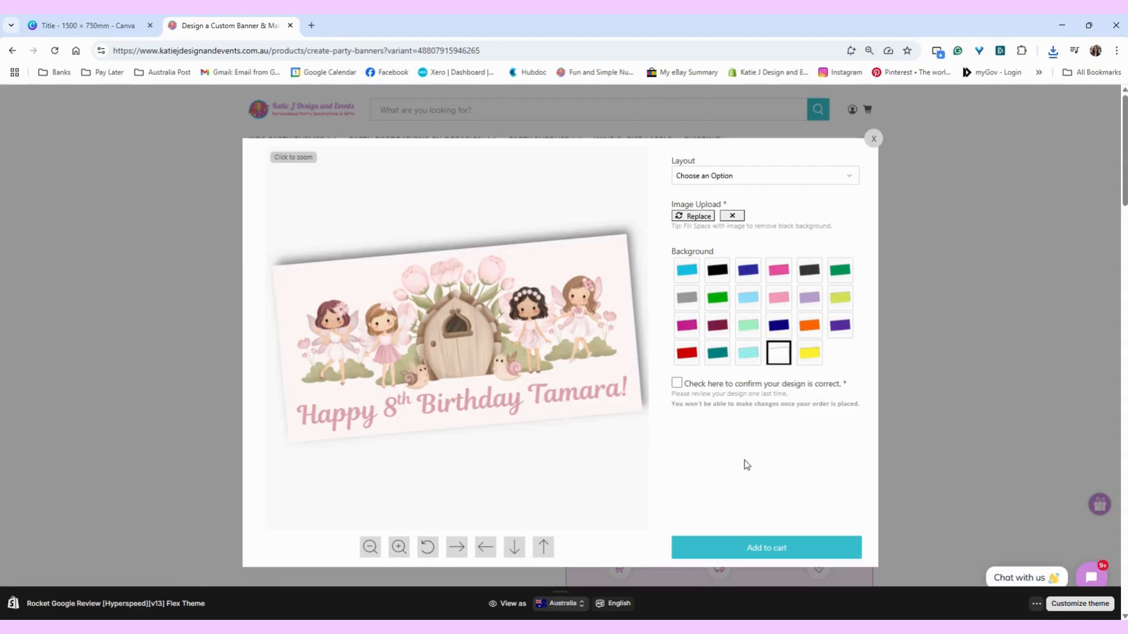
Confirm that the banner design is correct and add it to the cart
click(676, 383)
click(826, 558)
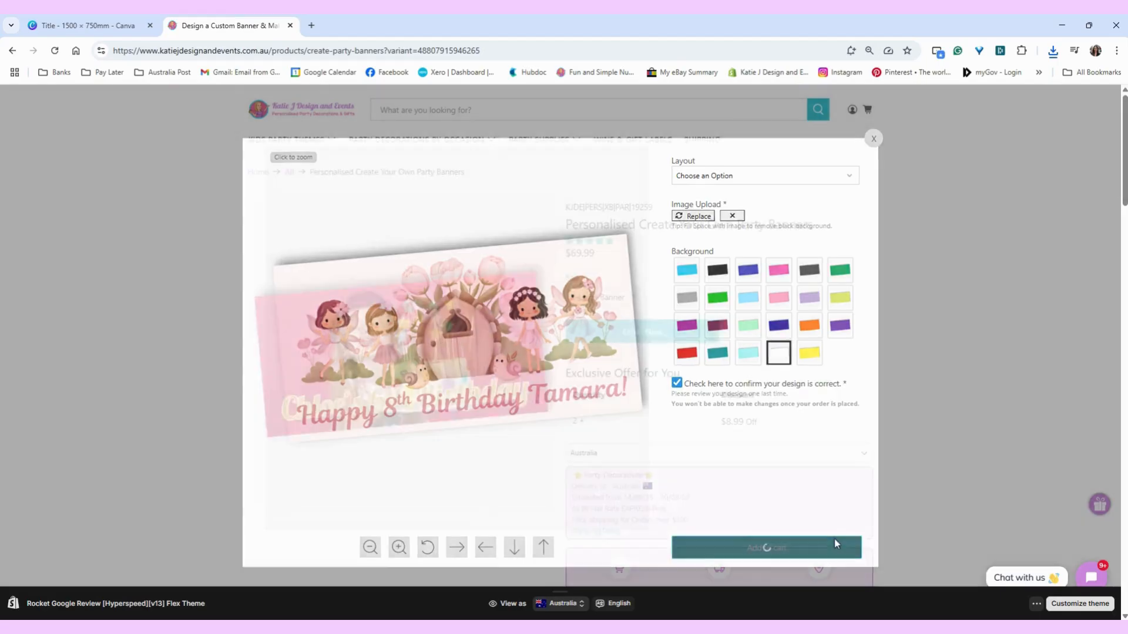